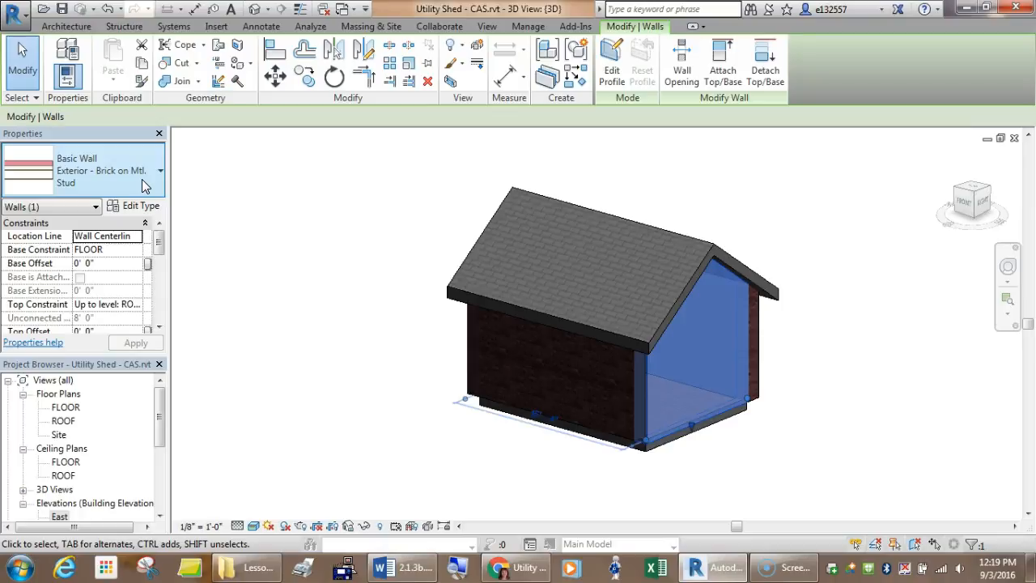
Look through the available Basic Wall types for the selected gable wall, keeping its current type.
{"action": "left_click", "coordinate": [142, 186]}
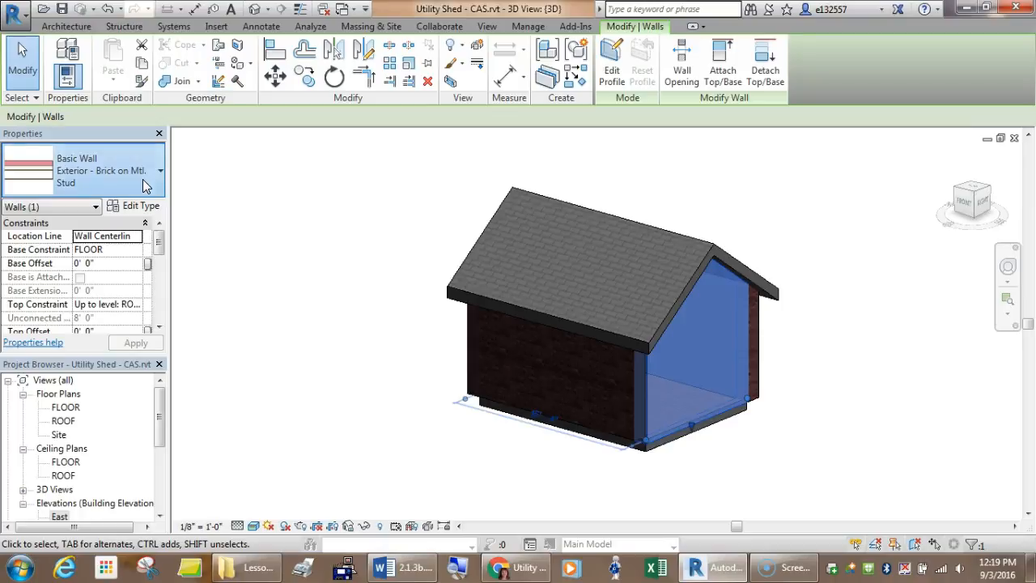
{"action": "scroll", "coordinate": [179, 366], "scroll_direction": "down", "scroll_amount": 8}
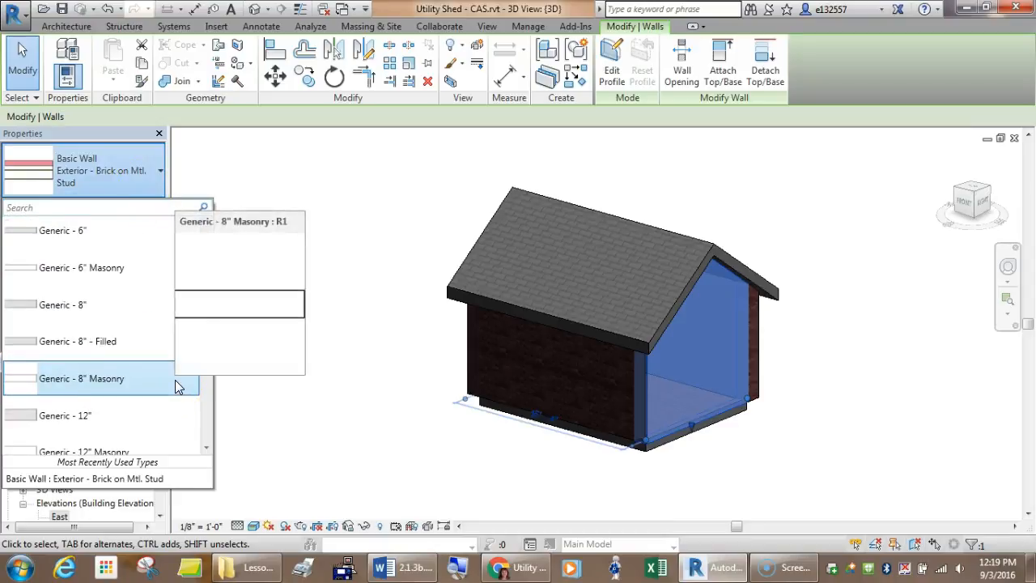
{"action": "scroll", "coordinate": [176, 393], "scroll_direction": "down", "scroll_amount": 2}
{"action": "scroll", "coordinate": [172, 399], "scroll_direction": "up", "scroll_amount": 9}
{"action": "scroll", "coordinate": [172, 380], "scroll_direction": "up", "scroll_amount": 3}
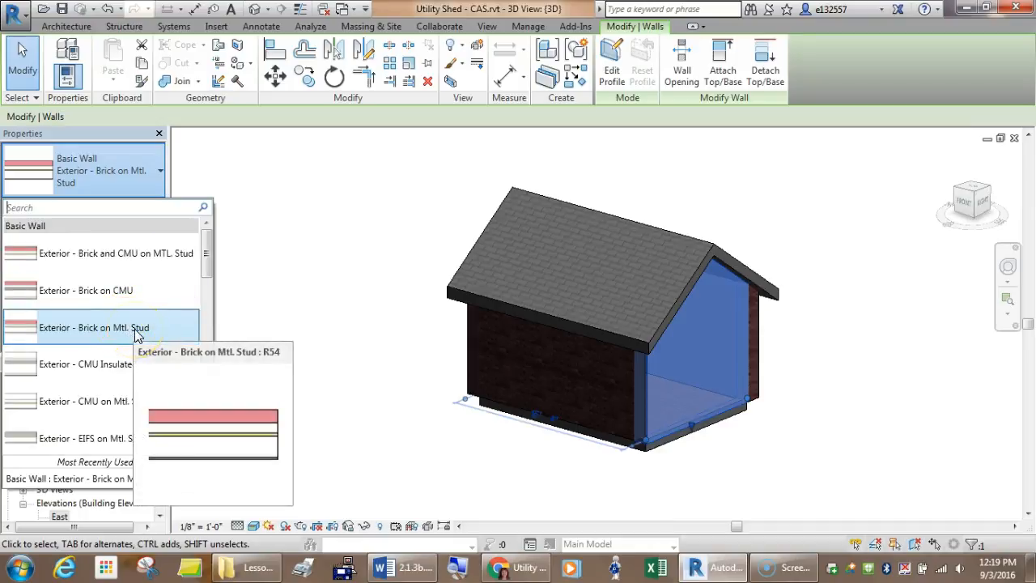
{"action": "left_click", "coordinate": [318, 290]}
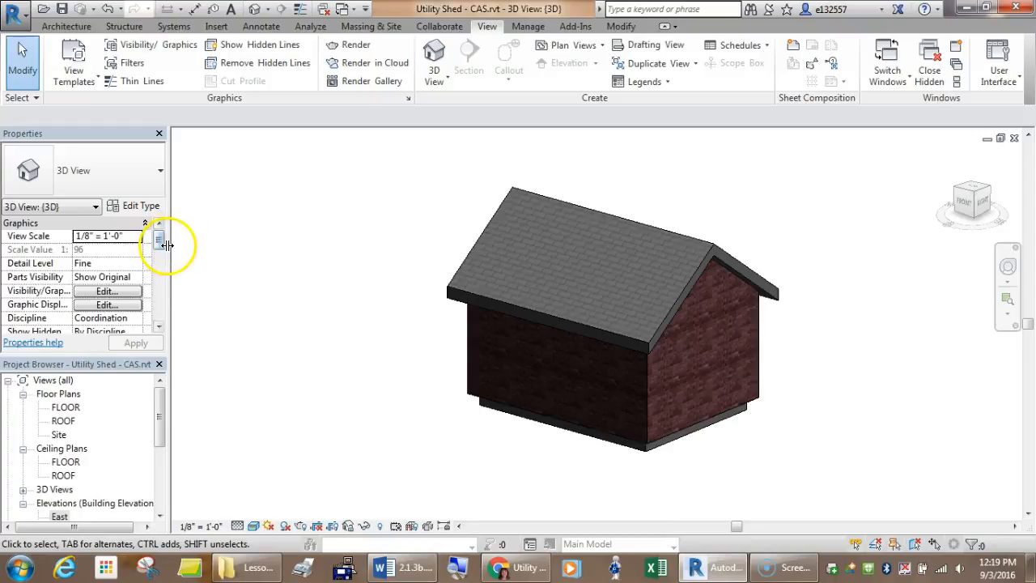
Open the FLOOR floor plan and select all four exterior walls of the shed.
{"action": "double_click", "coordinate": [68, 408]}
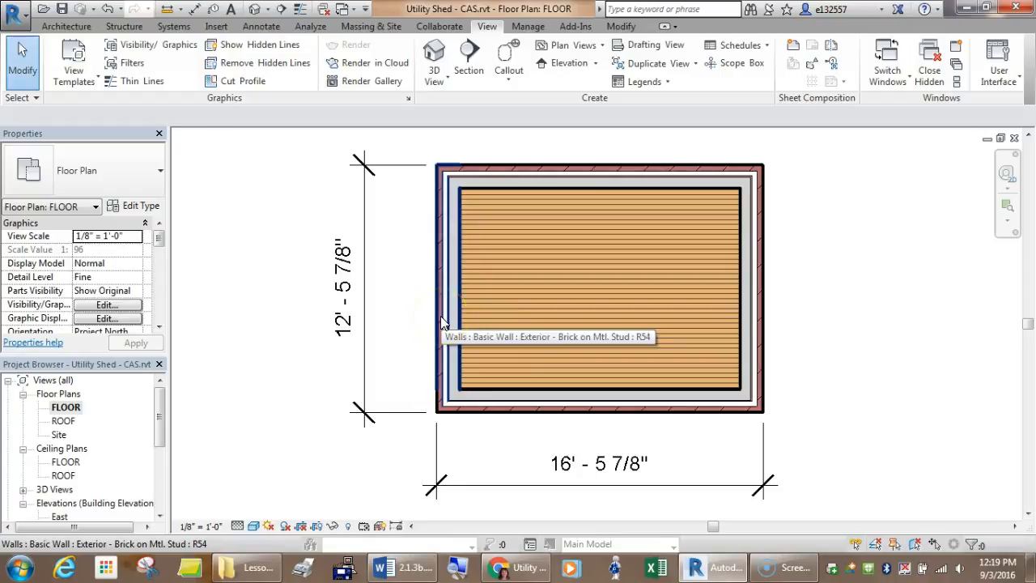
{"action": "left_click", "coordinate": [459, 325]}
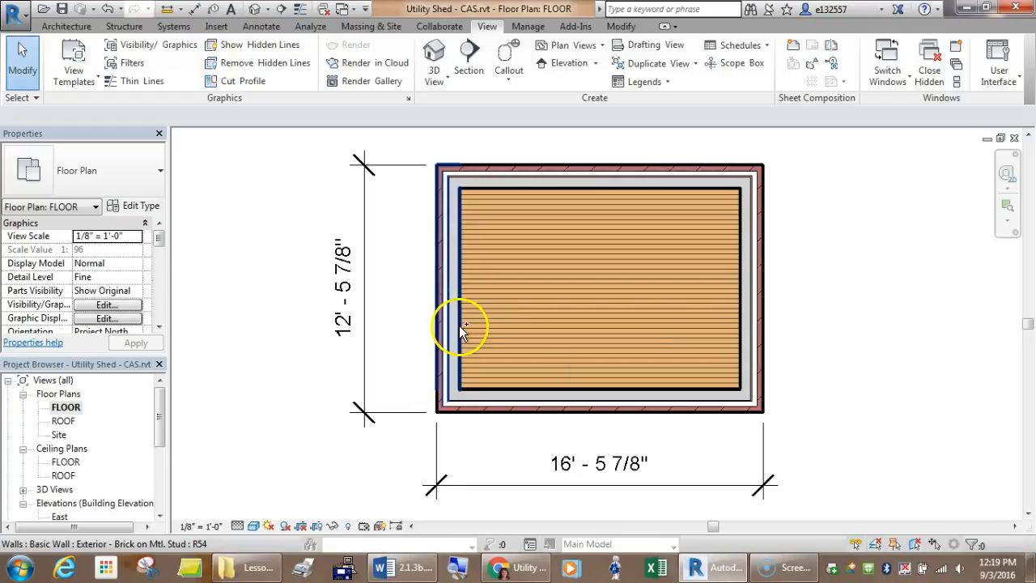
{"action": "left_click", "coordinate": [587, 184], "text": "ctrl"}
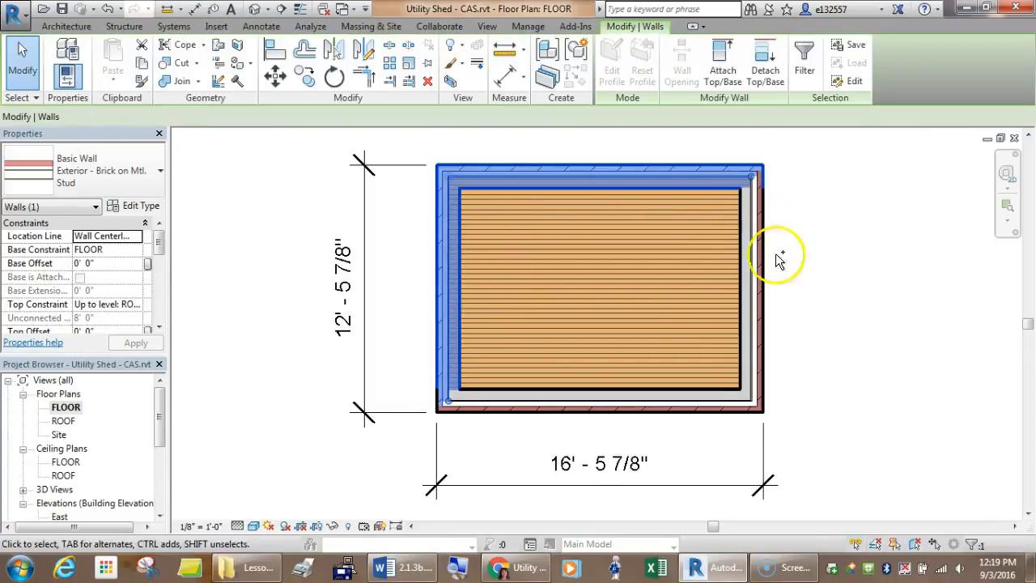
{"action": "left_click", "coordinate": [756, 254], "text": "ctrl"}
{"action": "left_click", "coordinate": [645, 404], "text": "ctrl"}
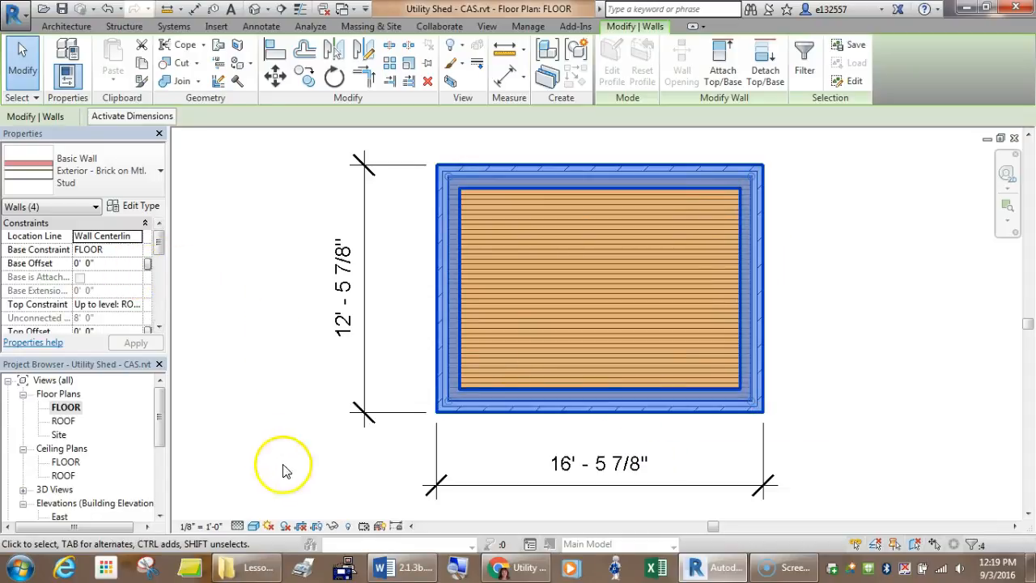
{"action": "left_click", "coordinate": [30, 526]}
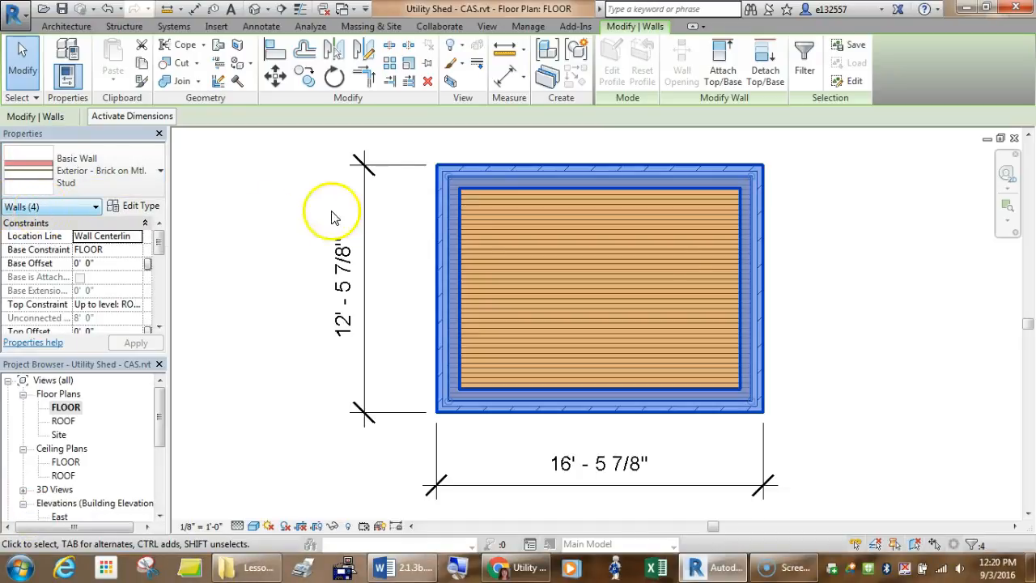
Duplicate the selected walls' type as "Exterior - New Walls".
{"action": "left_click", "coordinate": [139, 206]}
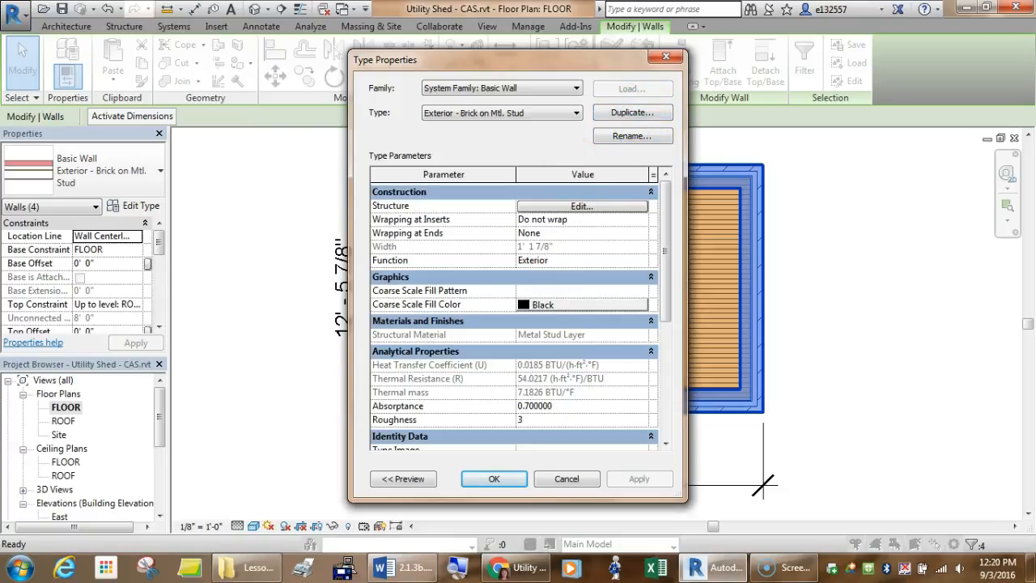
{"action": "left_click", "coordinate": [625, 114]}
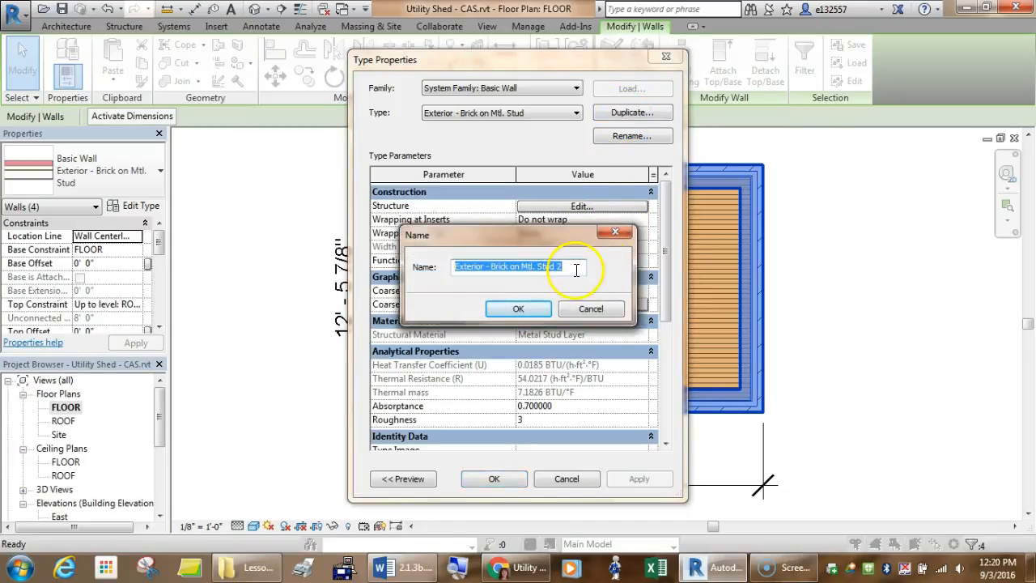
{"action": "left_click", "coordinate": [573, 268]}
{"action": "left_click_drag", "start_coordinate": [570, 267], "coordinate": [494, 261]}
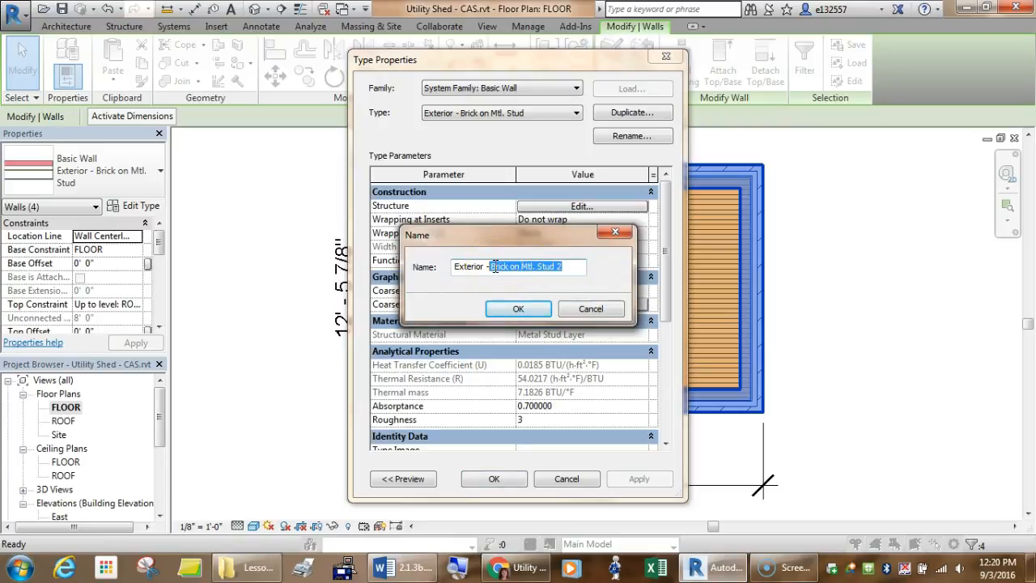
{"action": "key", "text": "BackSpace"}
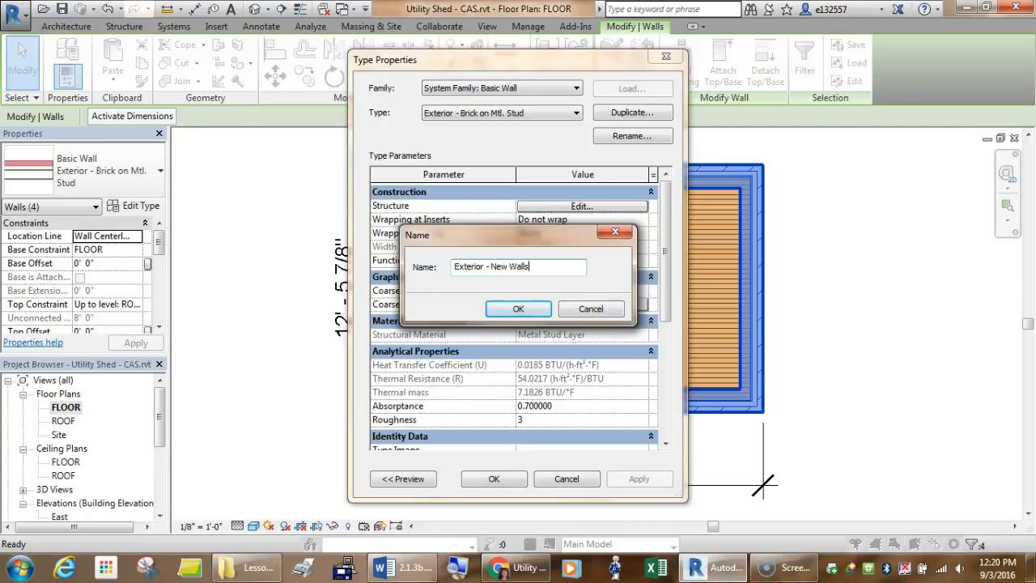
{"action": "left_click", "coordinate": [504, 311]}
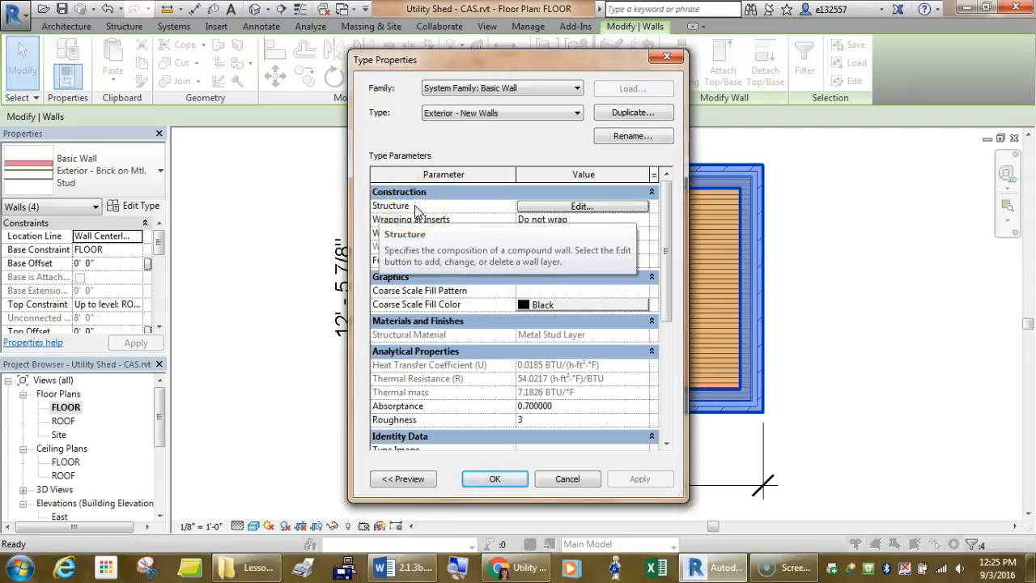
Open the new wall type's structure for editing, widen the layer table and show the wall preview.
{"action": "left_click", "coordinate": [564, 206]}
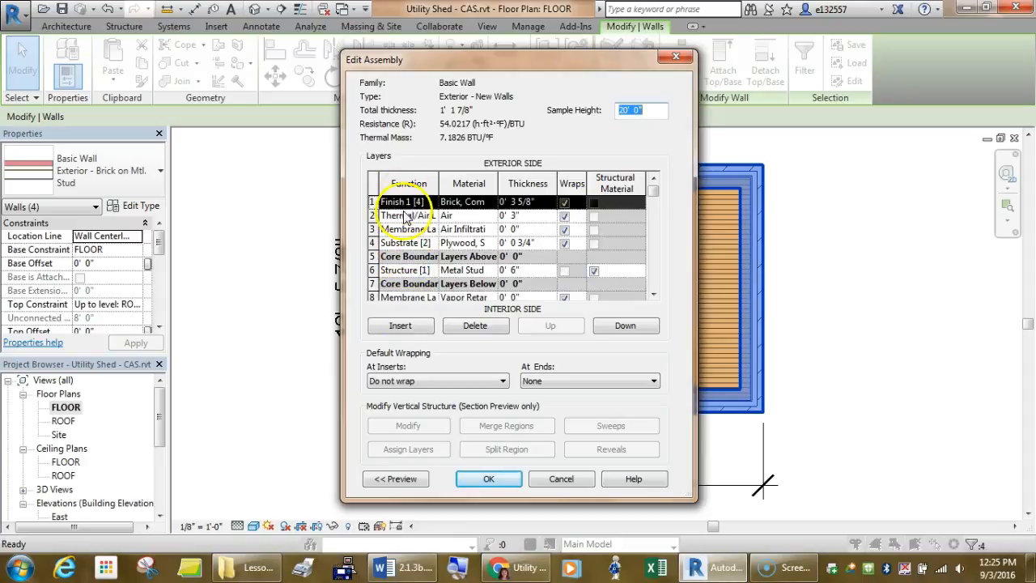
{"action": "left_click_drag", "start_coordinate": [340, 280], "coordinate": [290, 279]}
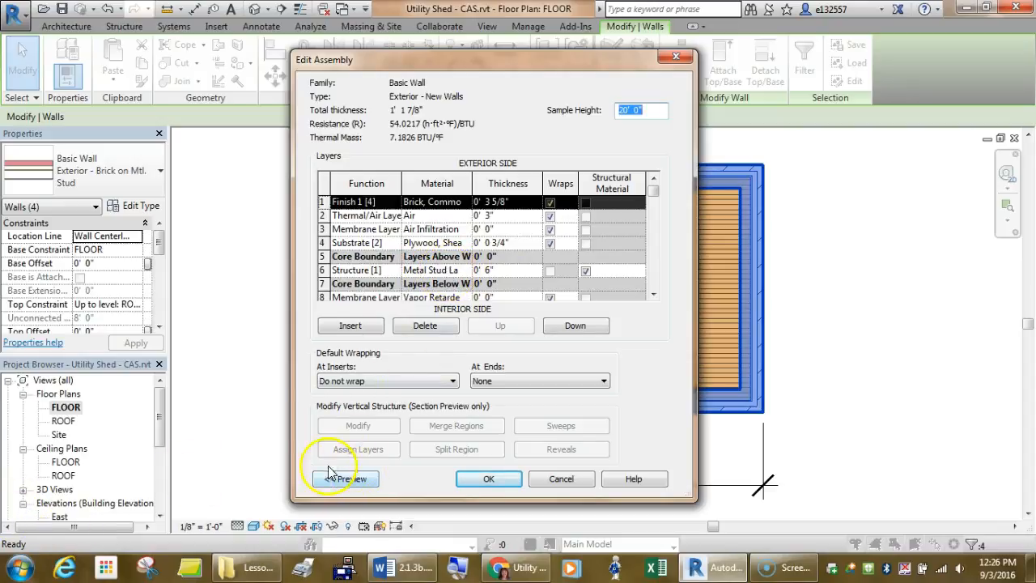
{"action": "left_click", "coordinate": [351, 483]}
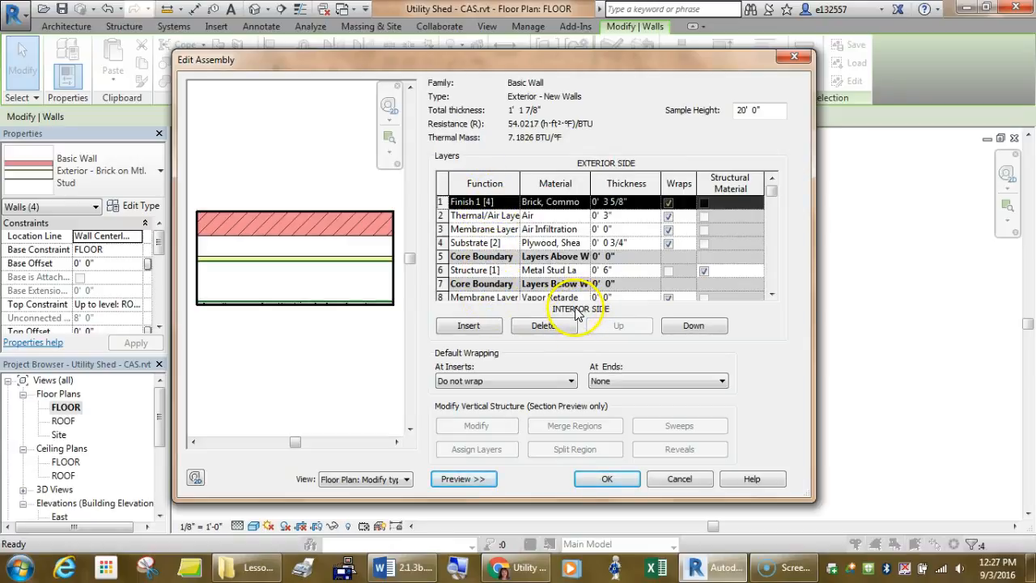
Open the material choices for the exterior Finish 1 layer and look through all project materials.
{"action": "left_click", "coordinate": [549, 201]}
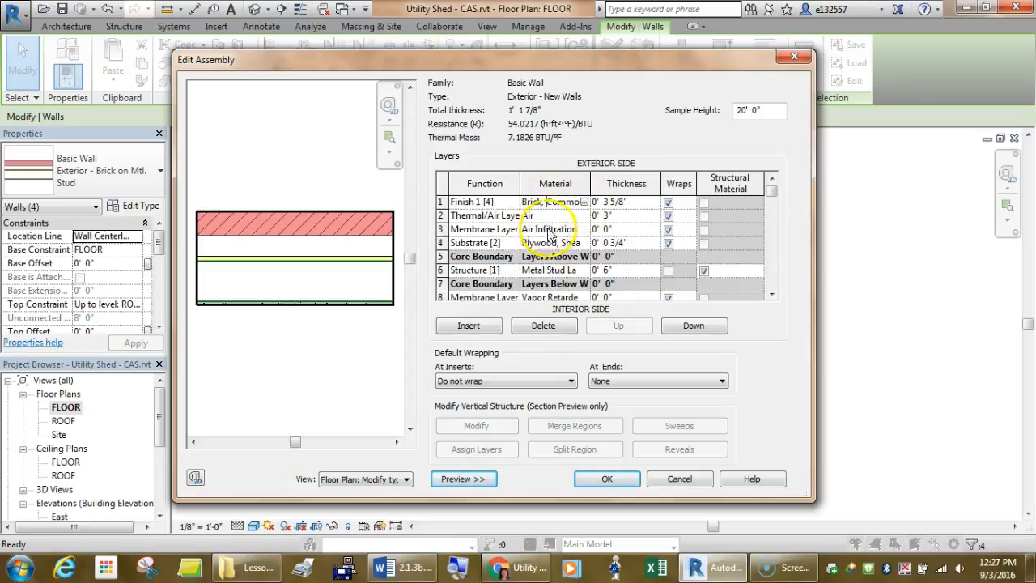
{"action": "left_click", "coordinate": [563, 213]}
{"action": "left_click", "coordinate": [576, 202]}
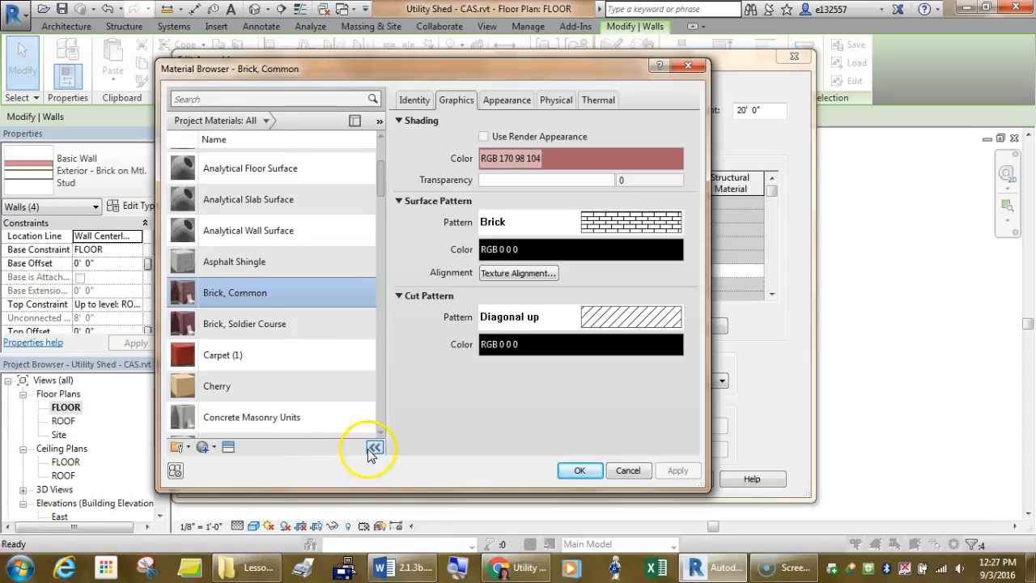
{"action": "scroll", "coordinate": [331, 374], "scroll_direction": "down", "scroll_amount": 1}
{"action": "scroll", "coordinate": [328, 365], "scroll_direction": "down", "scroll_amount": 10}
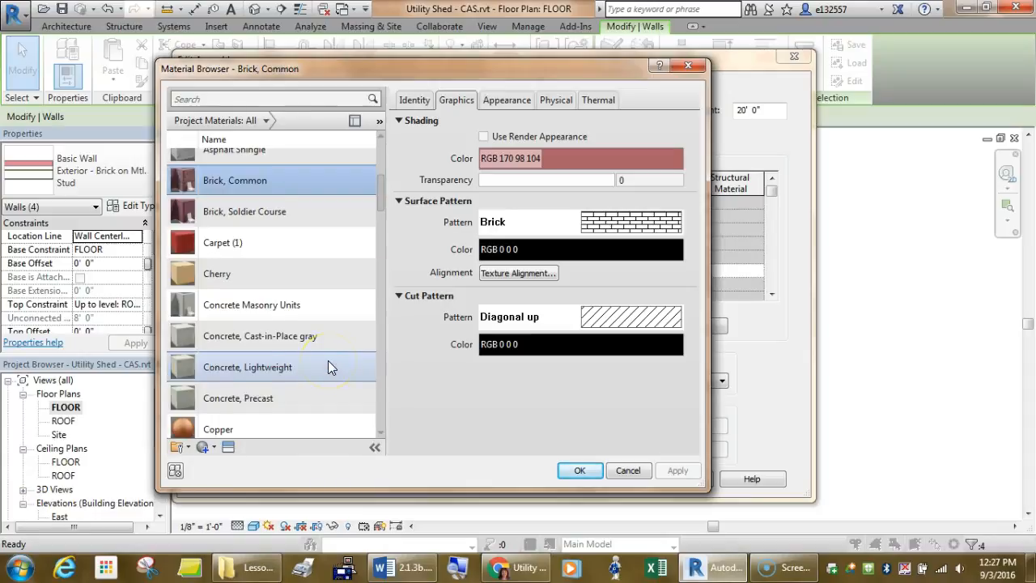
{"action": "scroll", "coordinate": [327, 360], "scroll_direction": "down", "scroll_amount": 8}
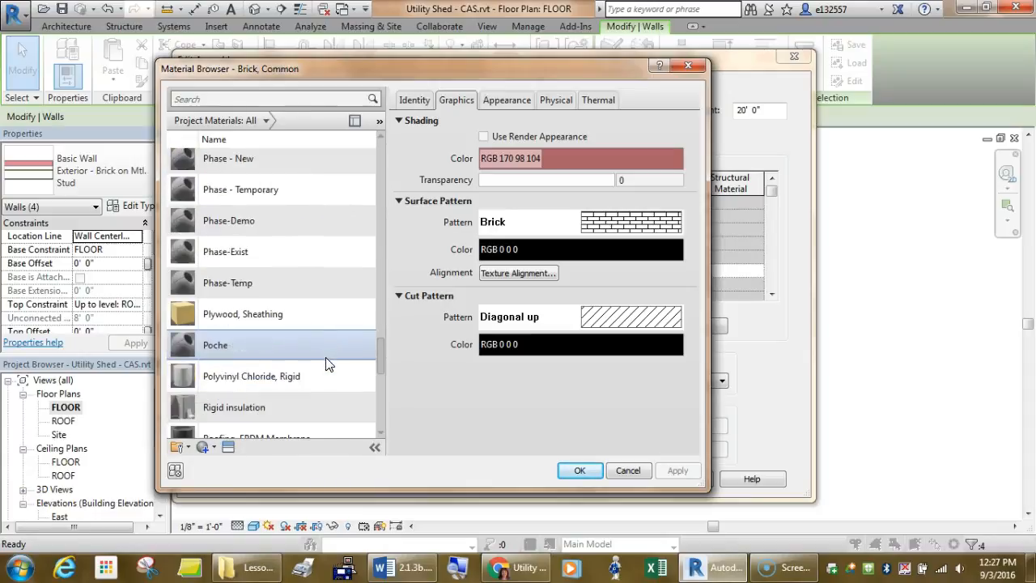
{"action": "scroll", "coordinate": [324, 360], "scroll_direction": "up", "scroll_amount": 2}
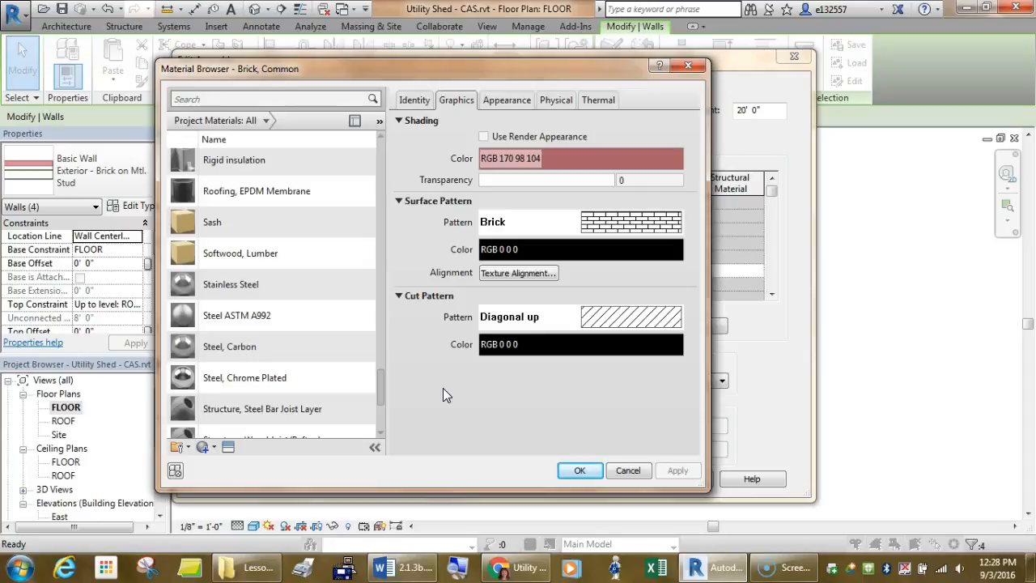
{"action": "scroll", "coordinate": [348, 417], "scroll_direction": "down", "scroll_amount": 1}
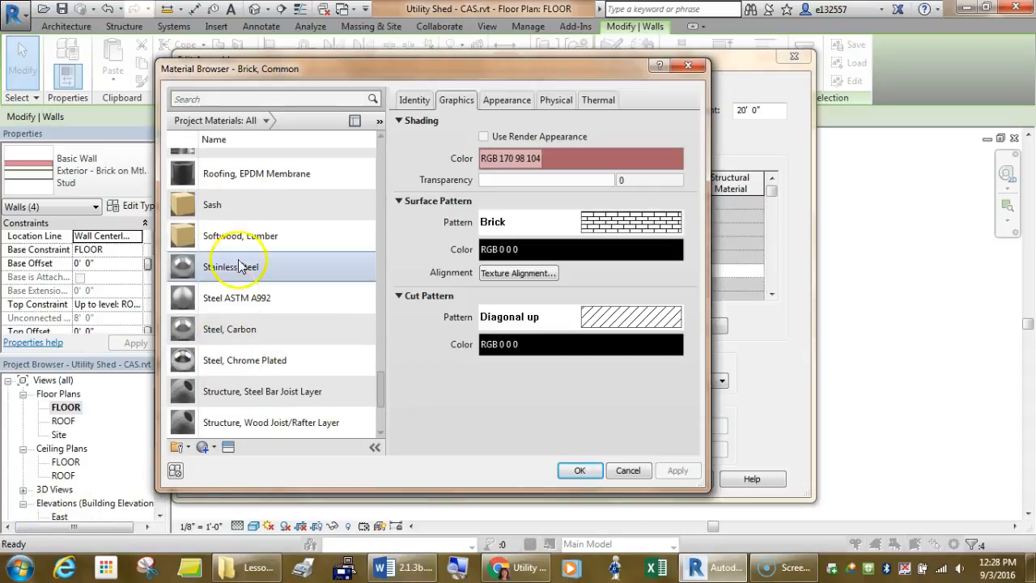
{"action": "scroll", "coordinate": [239, 267], "scroll_direction": "up", "scroll_amount": 1}
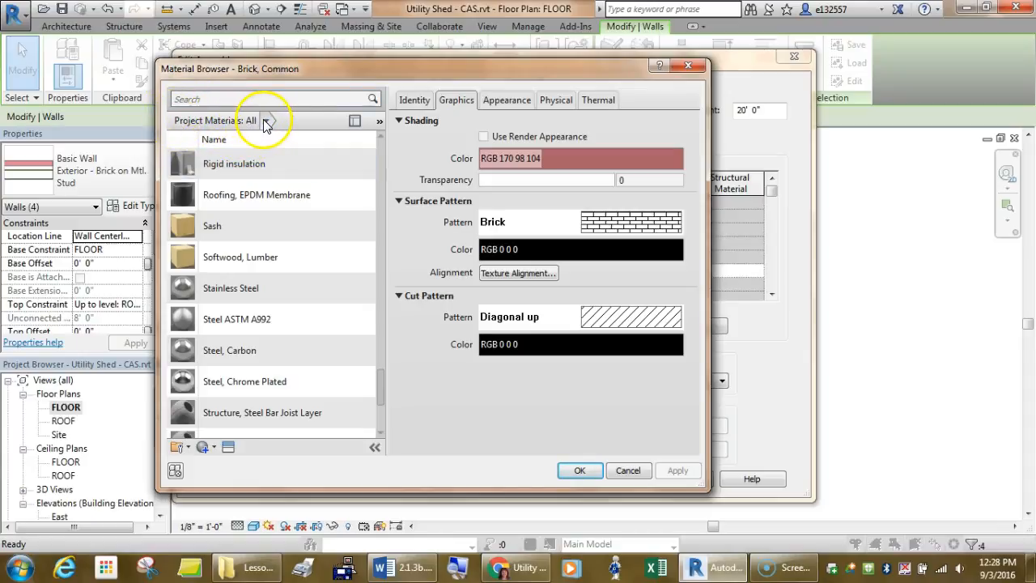
Filter the project materials to the Wood category.
{"action": "left_click", "coordinate": [266, 120]}
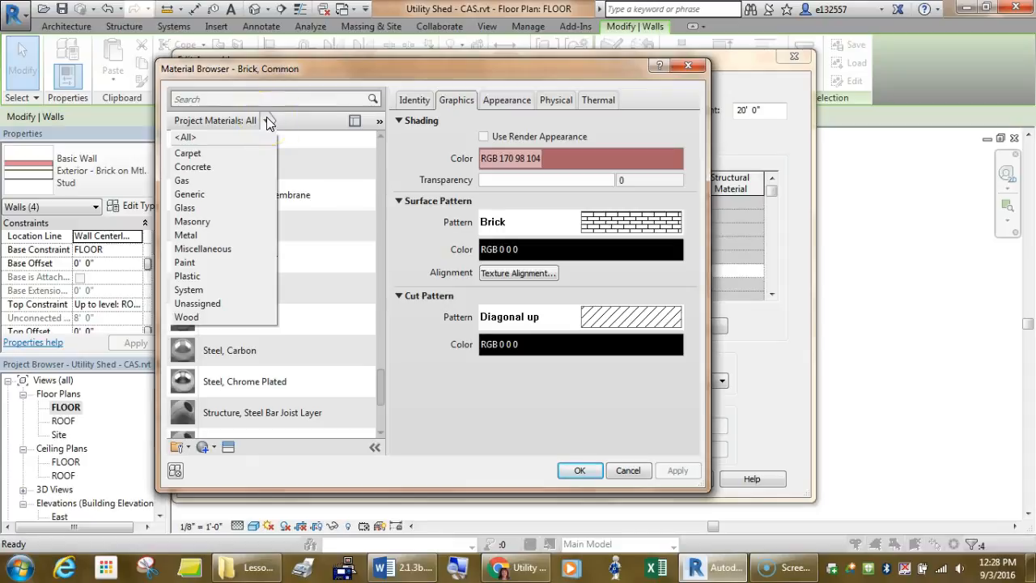
{"action": "left_click", "coordinate": [266, 120]}
{"action": "left_click", "coordinate": [266, 120]}
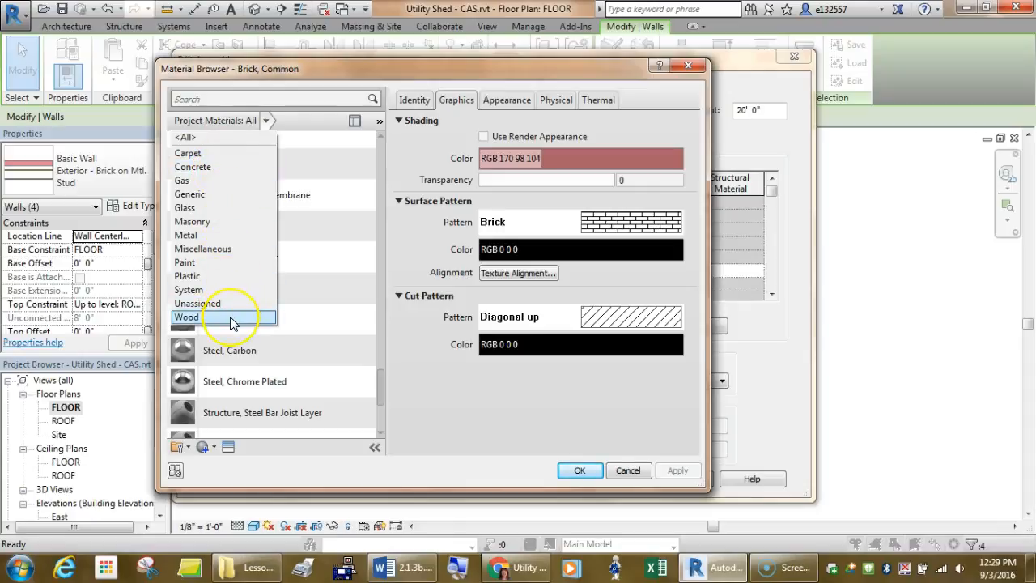
{"action": "left_click", "coordinate": [202, 317]}
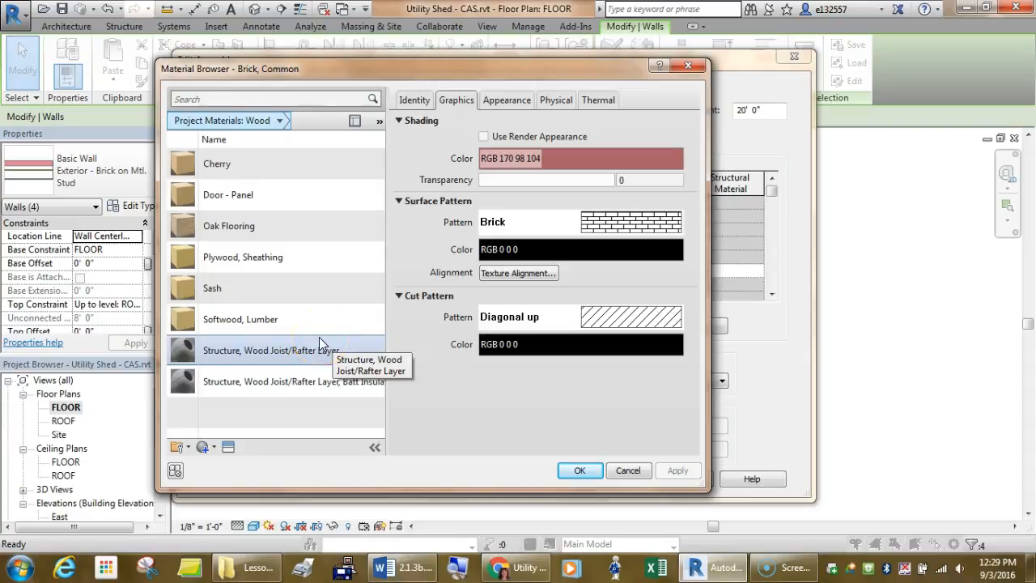
Duplicate the Plywood, Sheathing material and name the copy "Horizontal Wood Siding".
{"action": "left_click", "coordinate": [270, 260]}
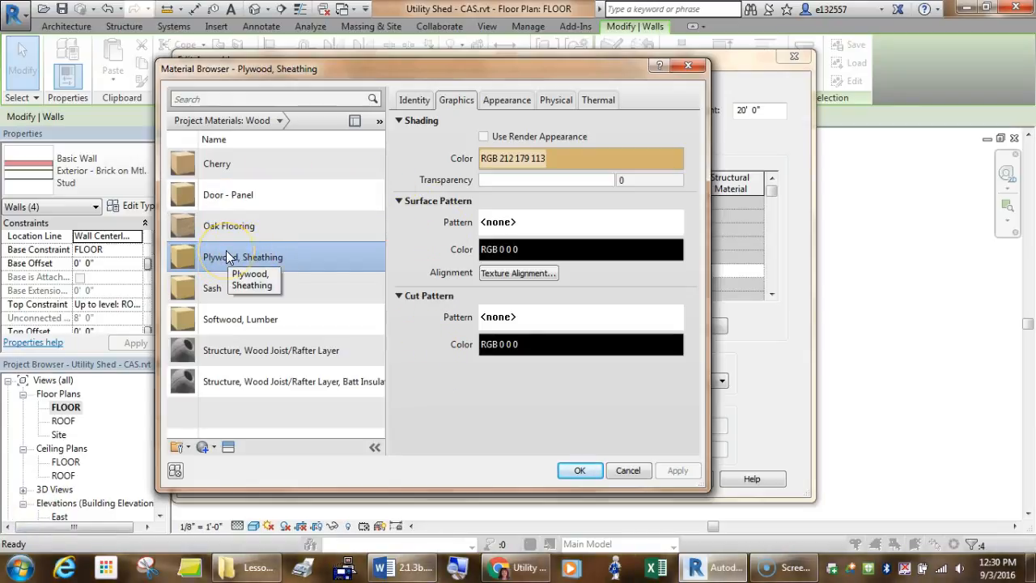
{"action": "left_click", "coordinate": [203, 447]}
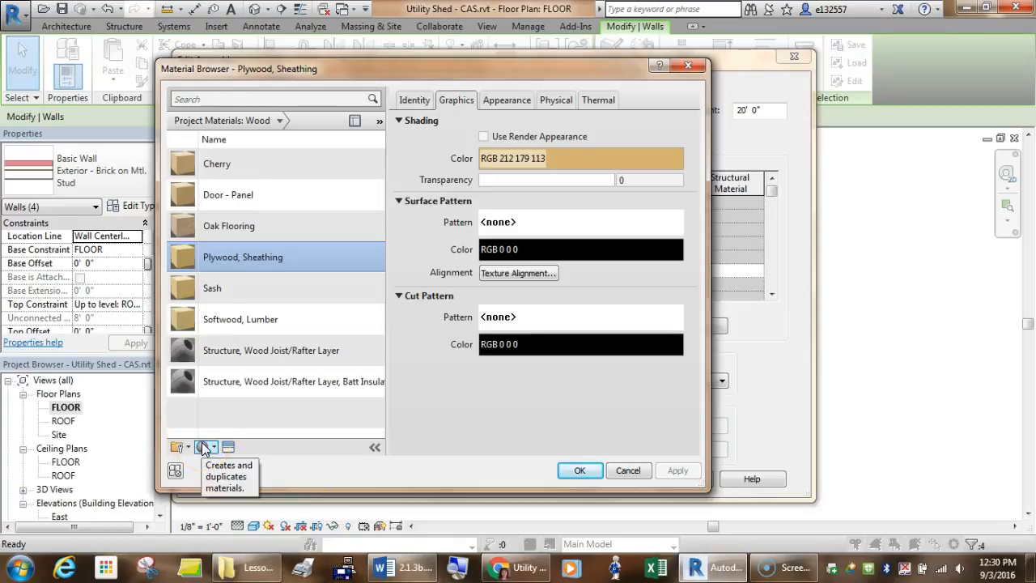
{"action": "left_click", "coordinate": [202, 447]}
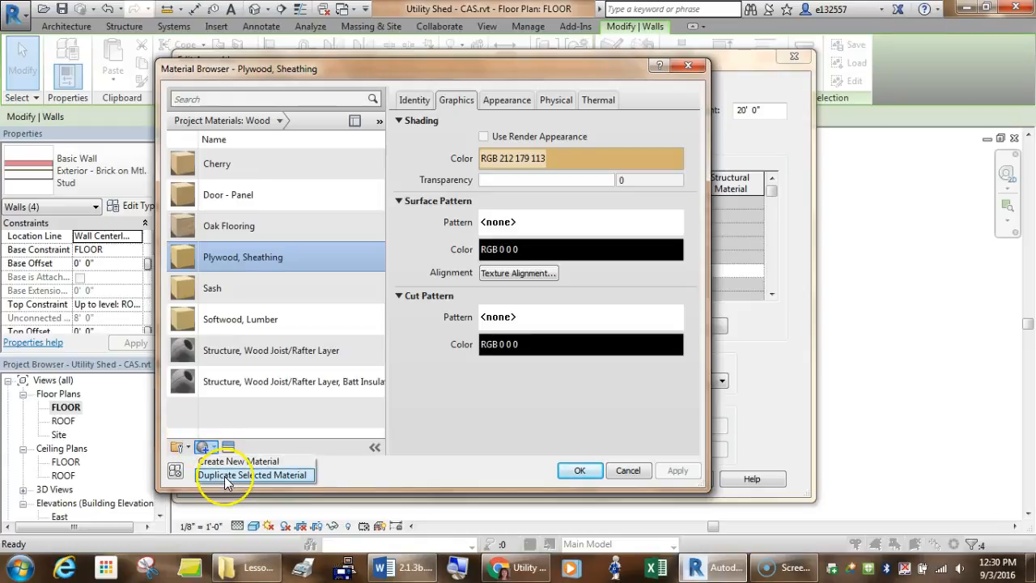
{"action": "left_click", "coordinate": [224, 475]}
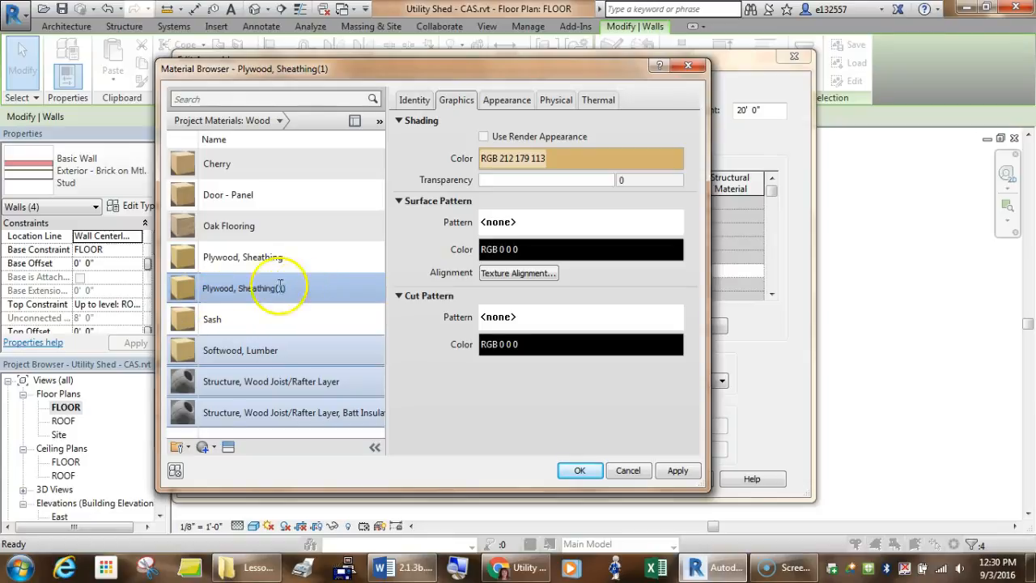
{"action": "key", "text": "BackSpace"}
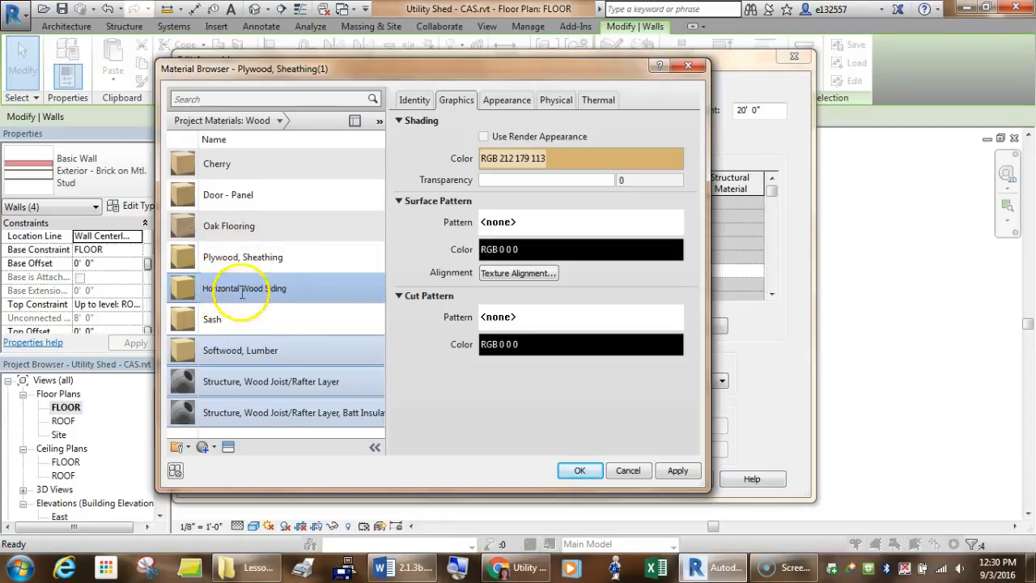
{"action": "left_click", "coordinate": [428, 358]}
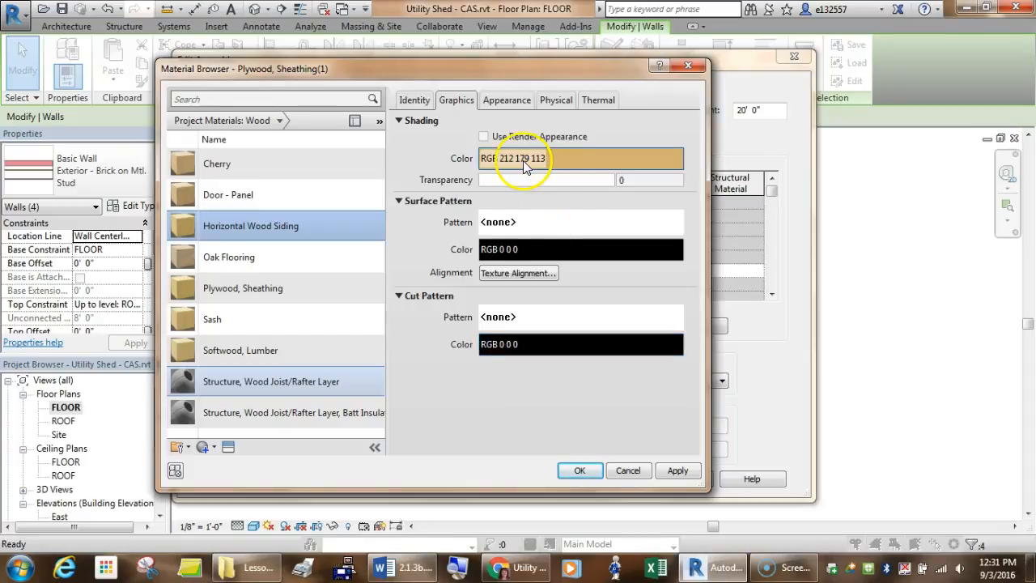
Set the Horizontal Wood Siding material's surface pattern to the Horizontal drafting pattern.
{"action": "left_click", "coordinate": [507, 223]}
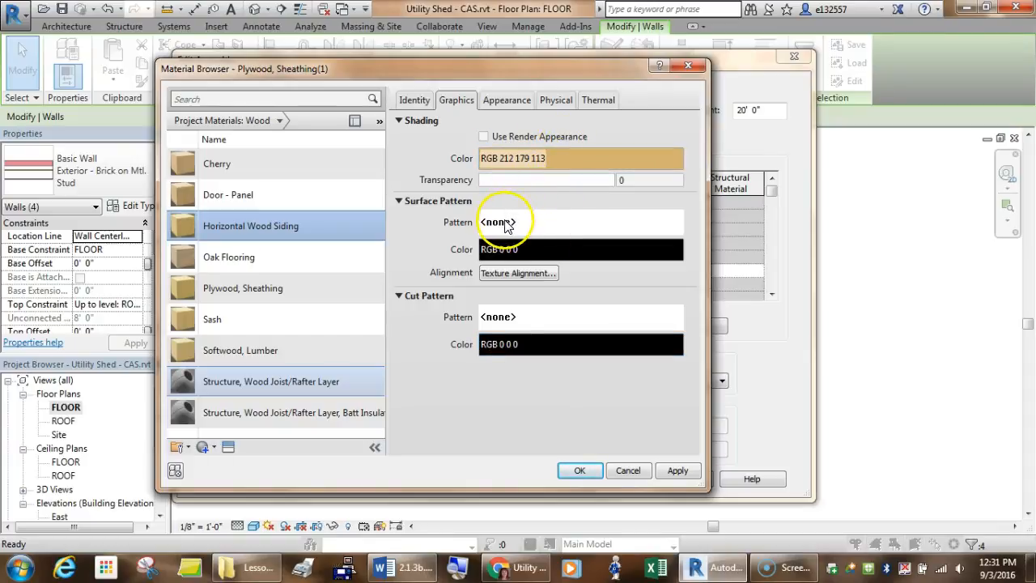
{"action": "left_click", "coordinate": [507, 225]}
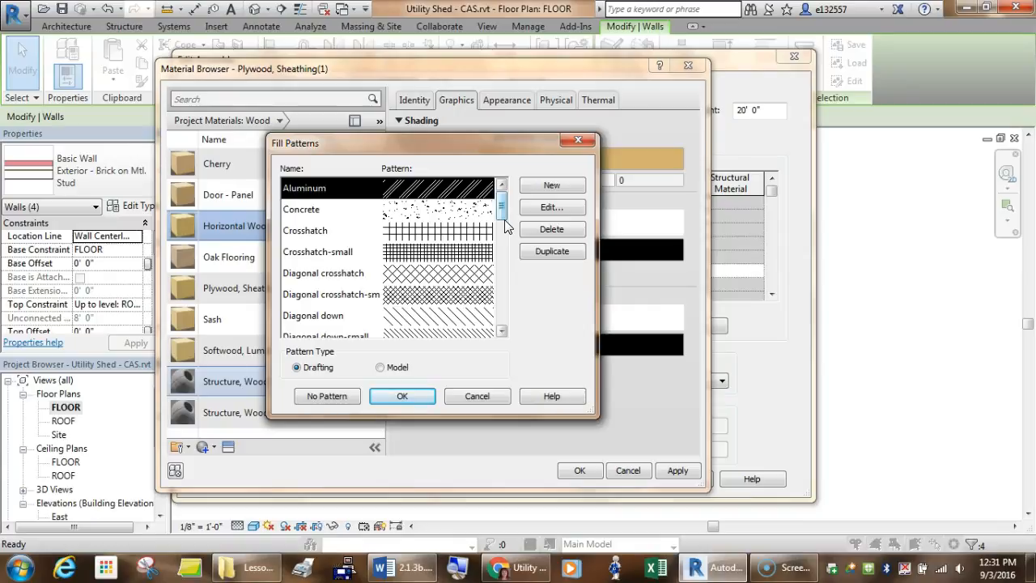
{"action": "left_click_drag", "start_coordinate": [503, 213], "coordinate": [501, 254]}
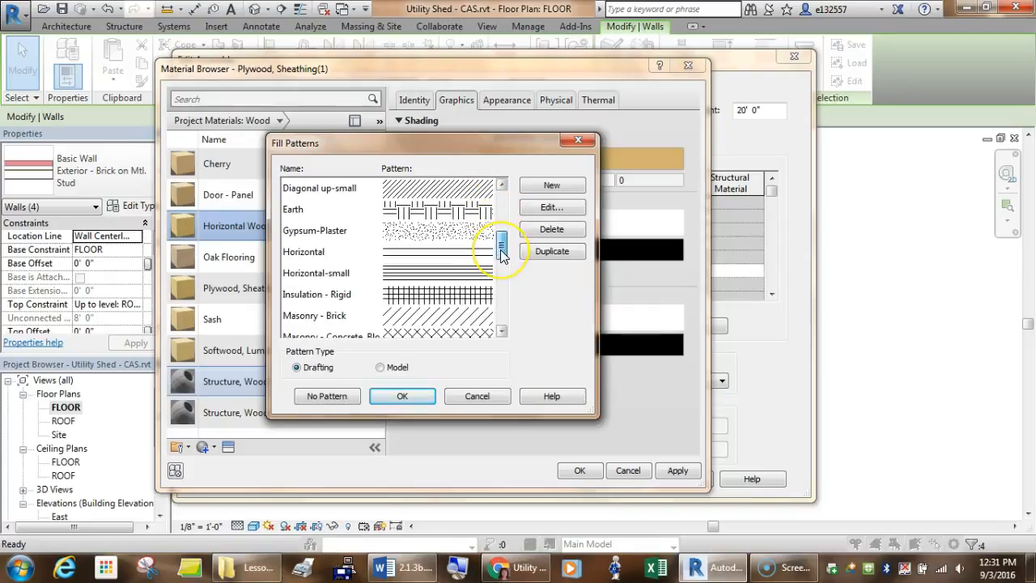
{"action": "left_click", "coordinate": [444, 259]}
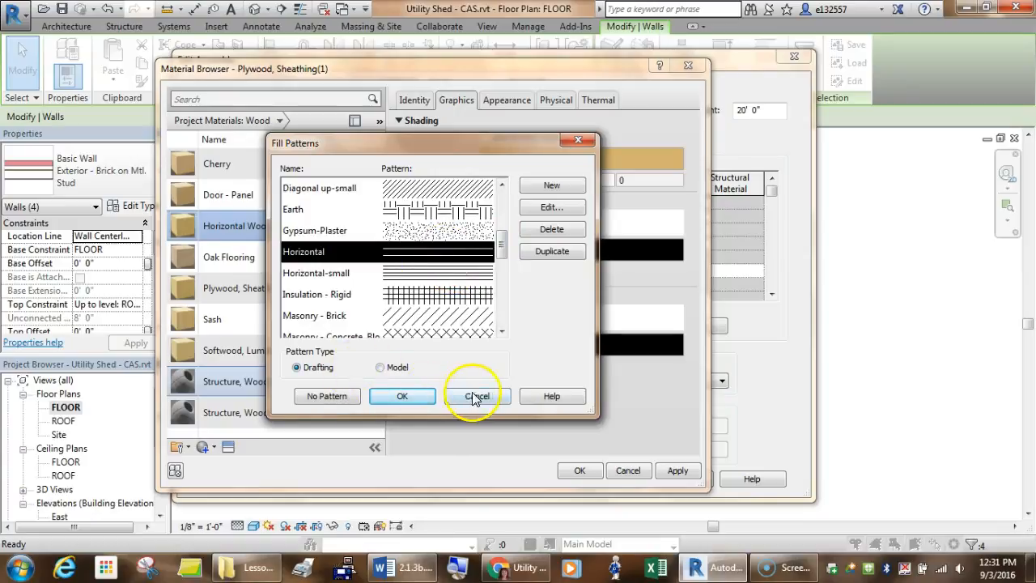
{"action": "left_click", "coordinate": [420, 396]}
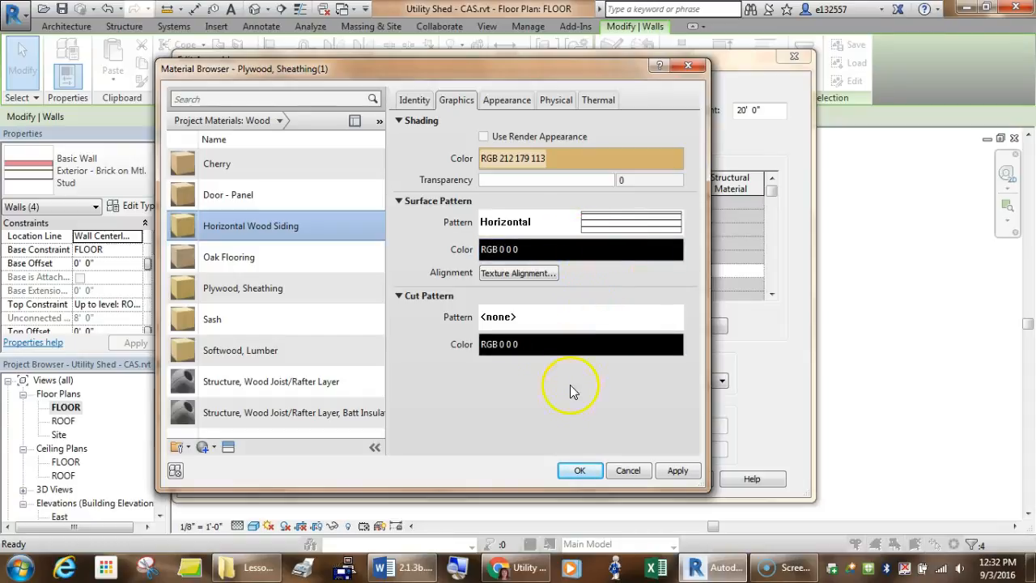
Show the material's appearance properties and open the Asset Browser, widening its window and library list.
{"action": "left_click", "coordinate": [507, 100]}
{"action": "left_click", "coordinate": [455, 101]}
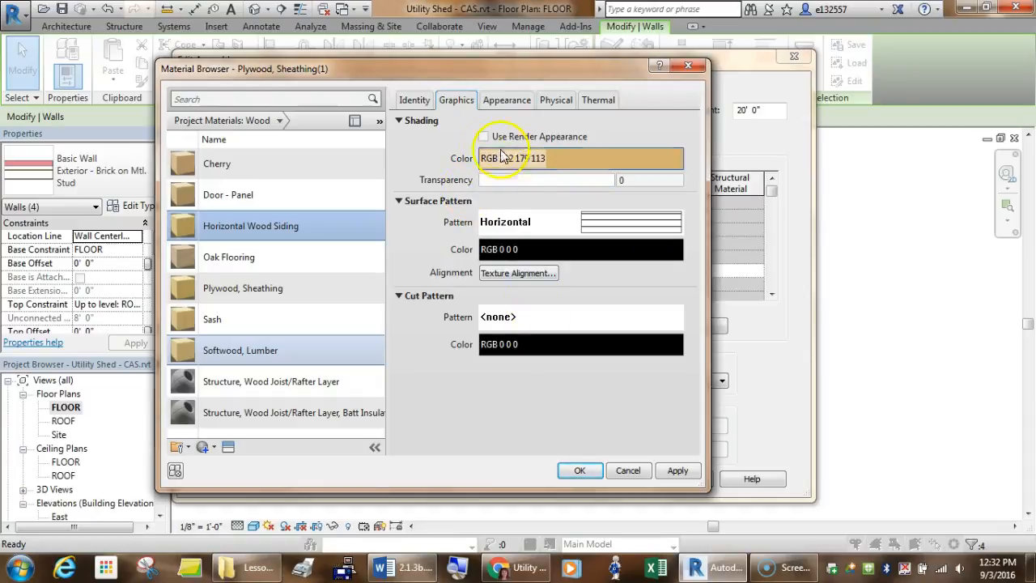
{"action": "left_click", "coordinate": [502, 100]}
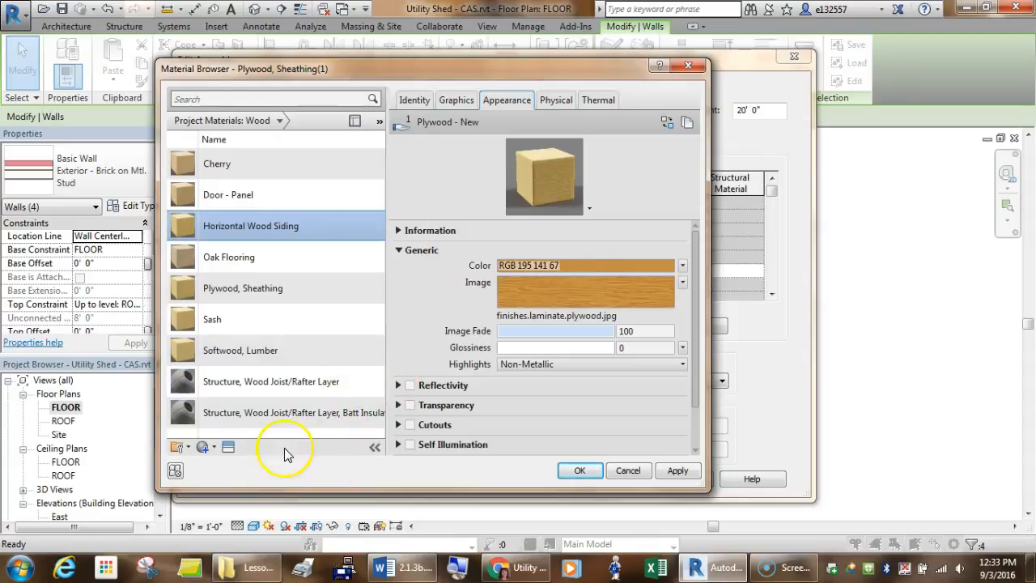
{"action": "left_click", "coordinate": [228, 448]}
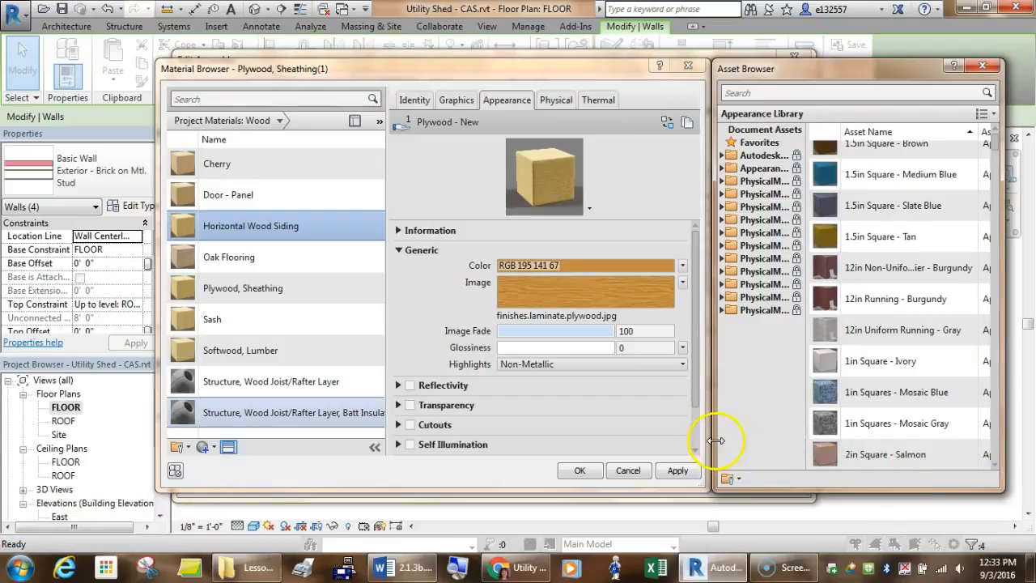
{"action": "left_click_drag", "start_coordinate": [715, 439], "coordinate": [583, 437]}
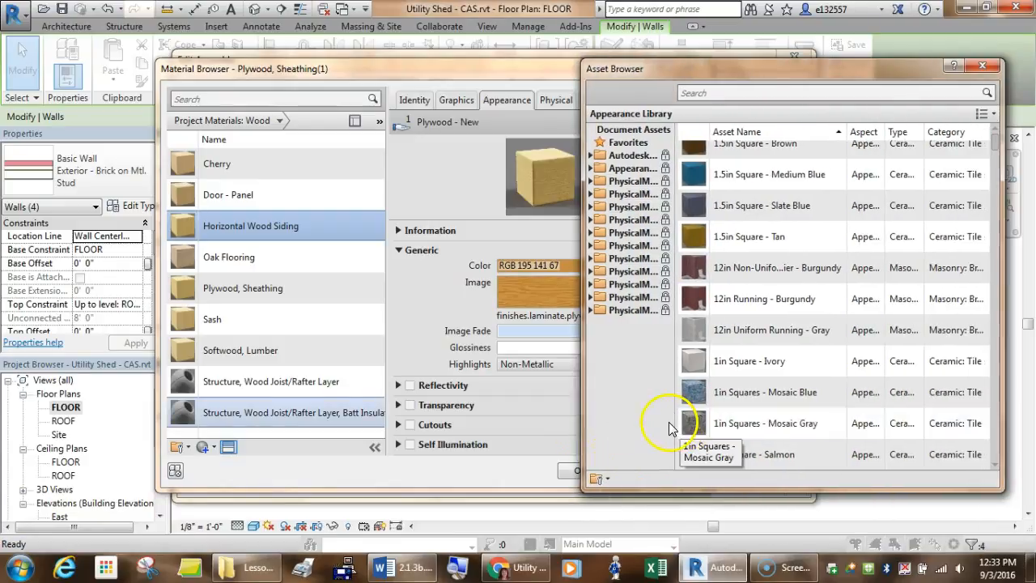
{"action": "left_click_drag", "start_coordinate": [674, 422], "coordinate": [776, 408]}
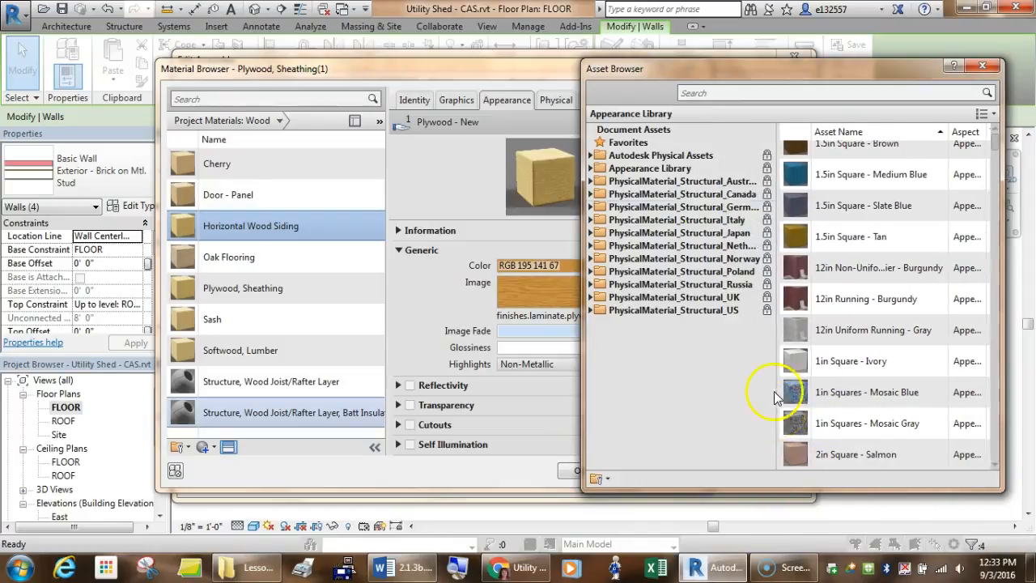
Expand the Appearance Library in the Asset Browser and look through its Siding assets.
{"action": "left_click", "coordinate": [593, 312]}
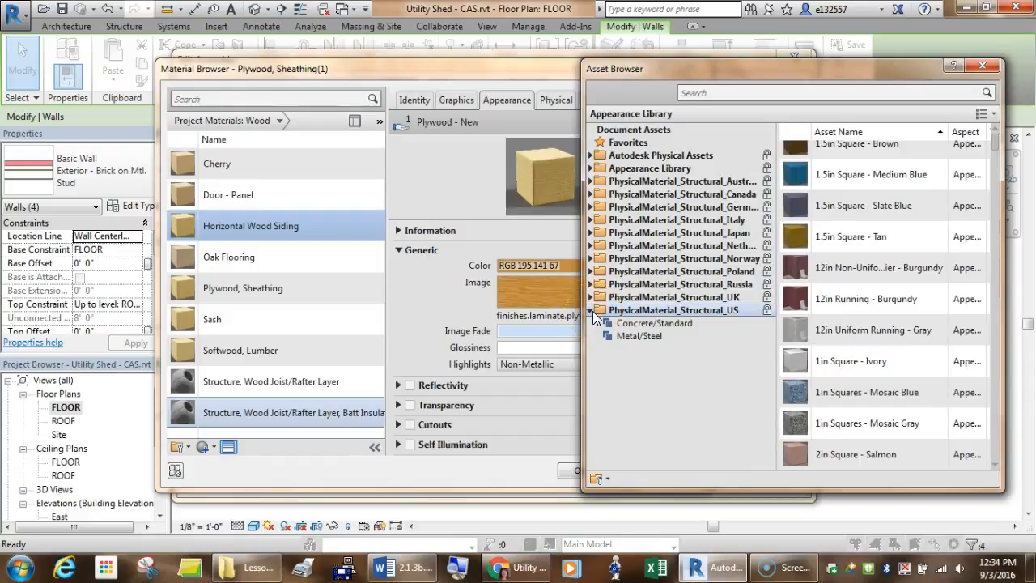
{"action": "left_click", "coordinate": [592, 311]}
{"action": "left_click", "coordinate": [592, 168]}
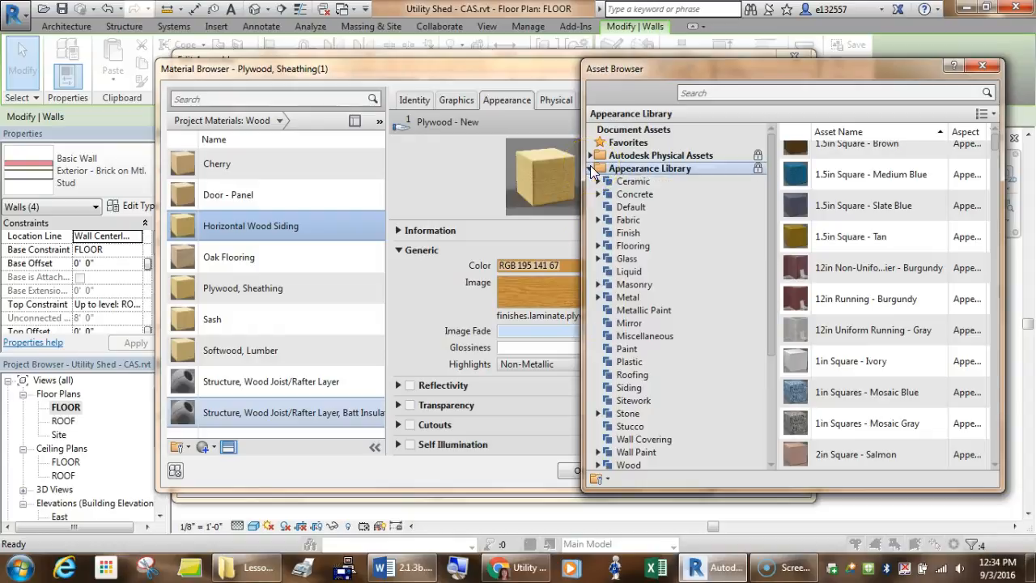
{"action": "left_click", "coordinate": [629, 388]}
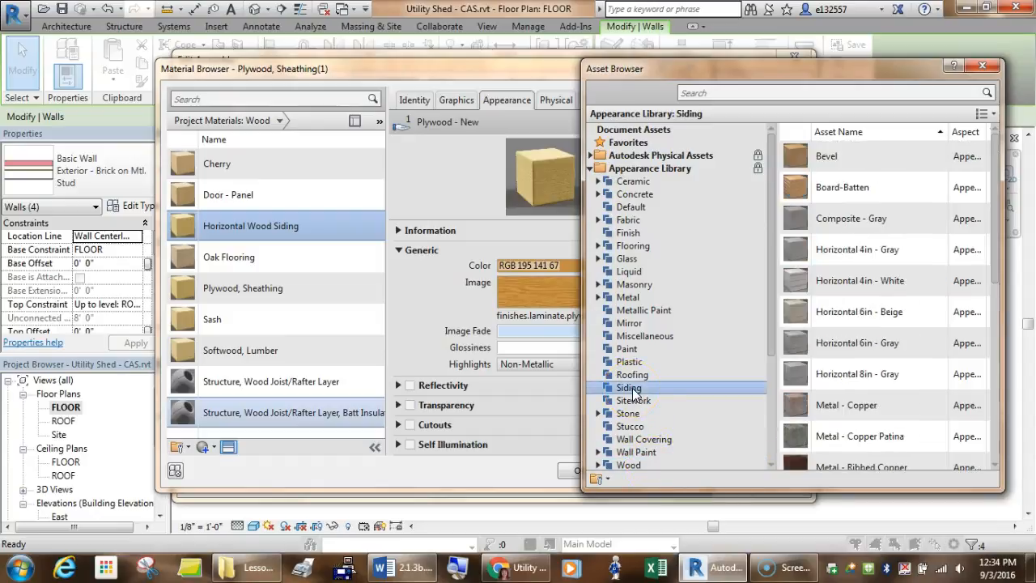
{"action": "scroll", "coordinate": [890, 243], "scroll_direction": "down", "scroll_amount": 1}
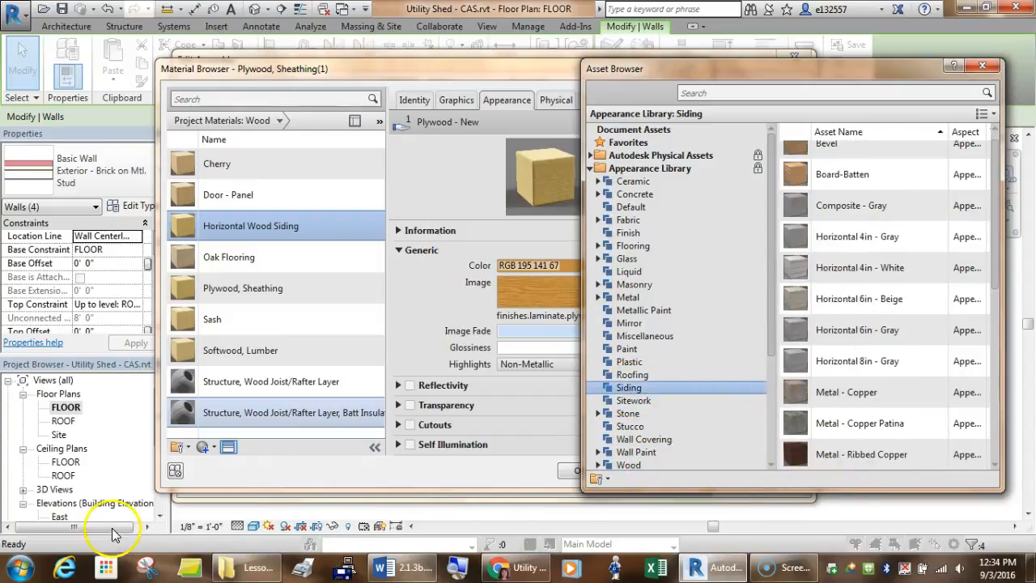
{"action": "scroll", "coordinate": [963, 372], "scroll_direction": "up", "scroll_amount": 1}
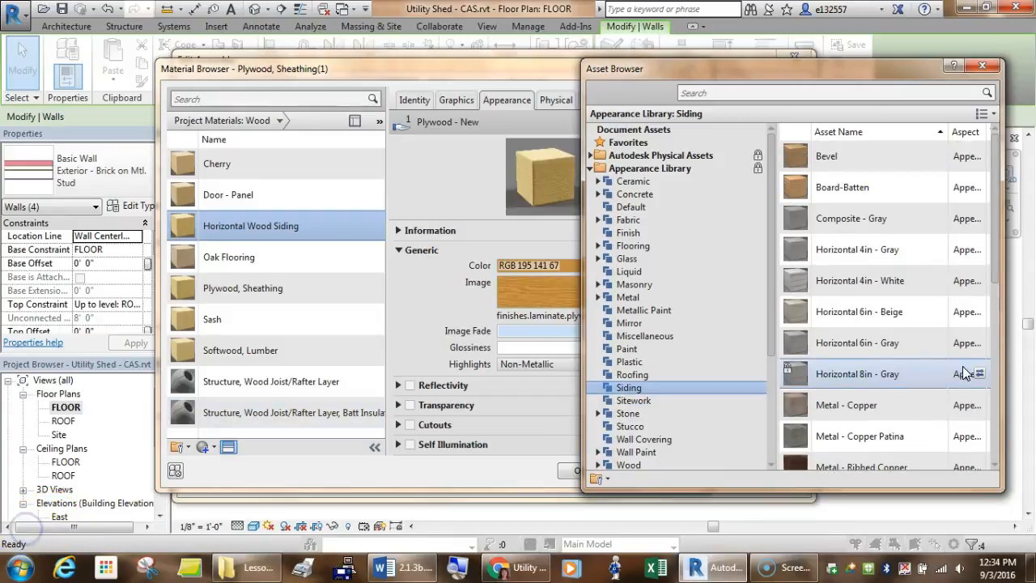
{"action": "scroll", "coordinate": [913, 267], "scroll_direction": "down", "scroll_amount": 3}
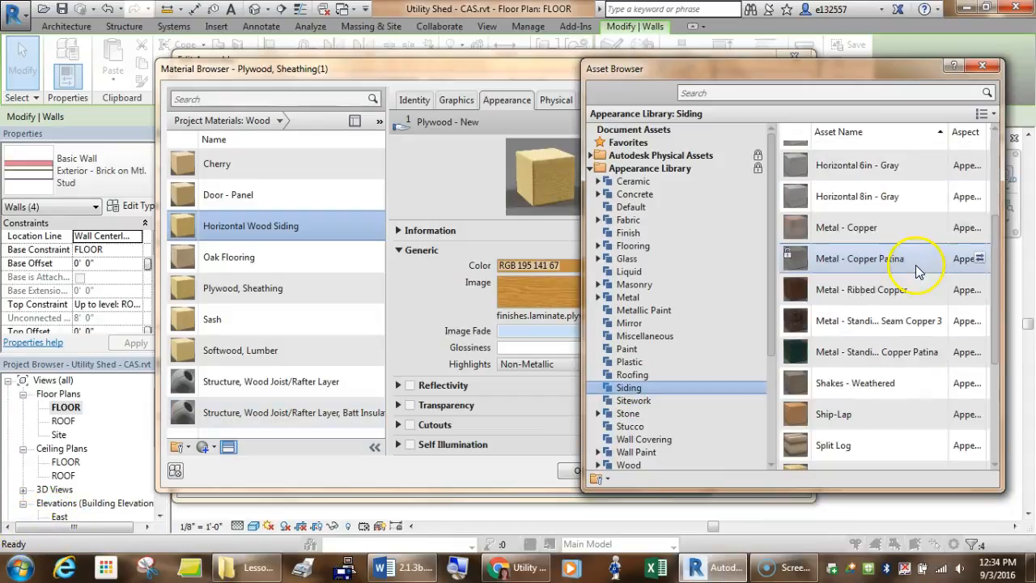
{"action": "scroll", "coordinate": [915, 265], "scroll_direction": "down", "scroll_amount": 4}
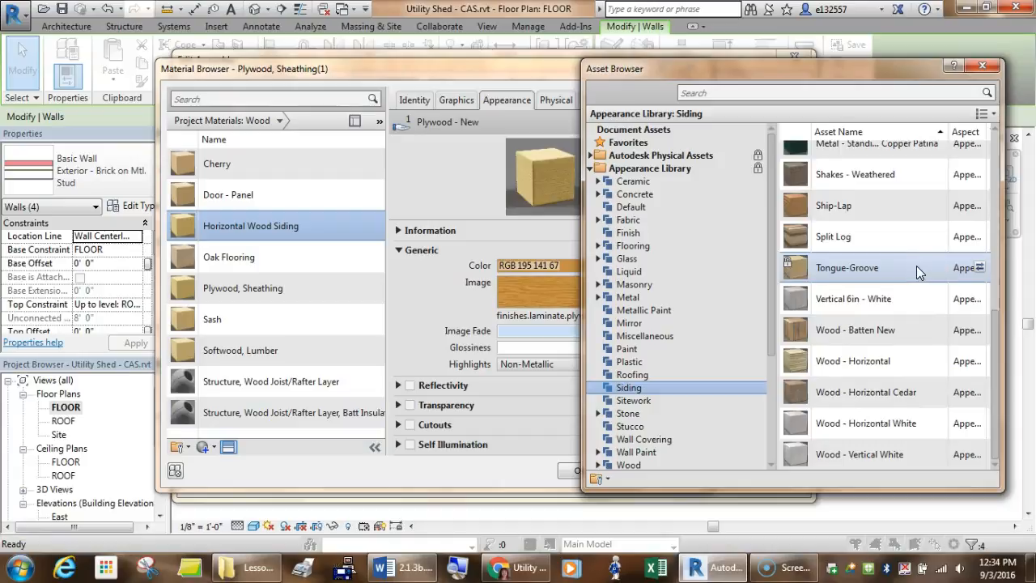
{"action": "scroll", "coordinate": [916, 265], "scroll_direction": "up", "scroll_amount": 4}
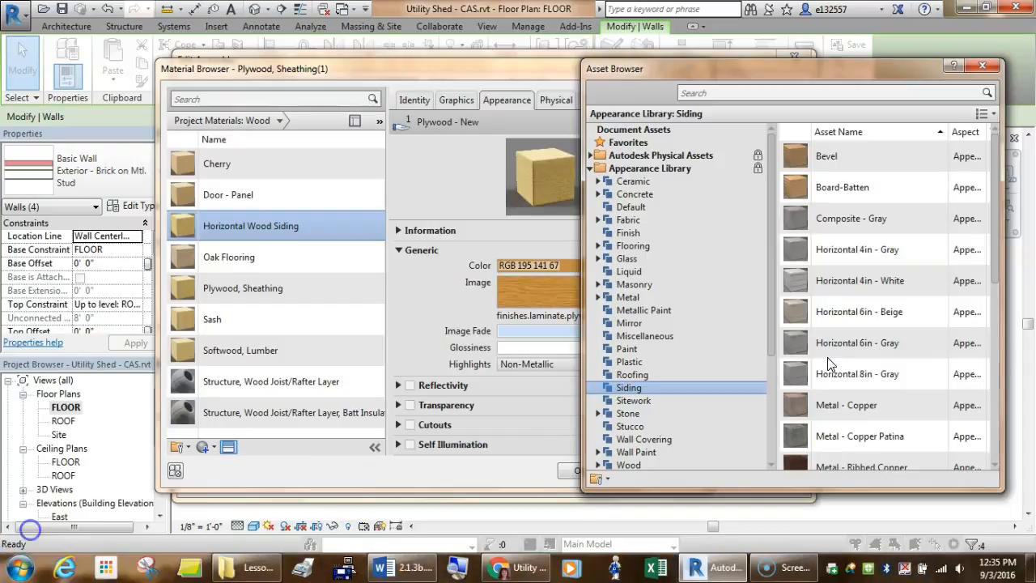
{"action": "scroll", "coordinate": [827, 357], "scroll_direction": "down", "scroll_amount": 2}
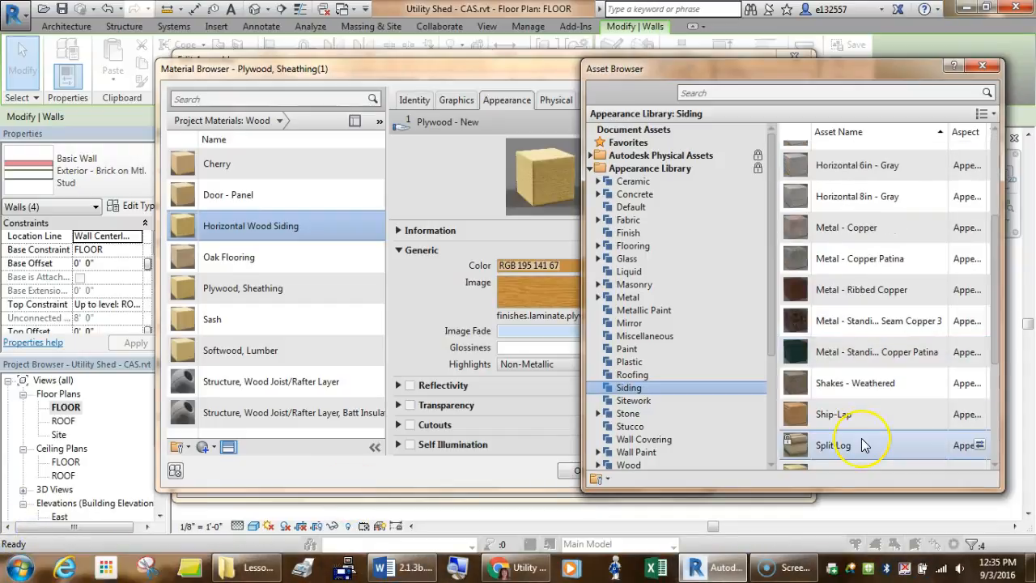
{"action": "scroll", "coordinate": [861, 438], "scroll_direction": "down", "scroll_amount": 3}
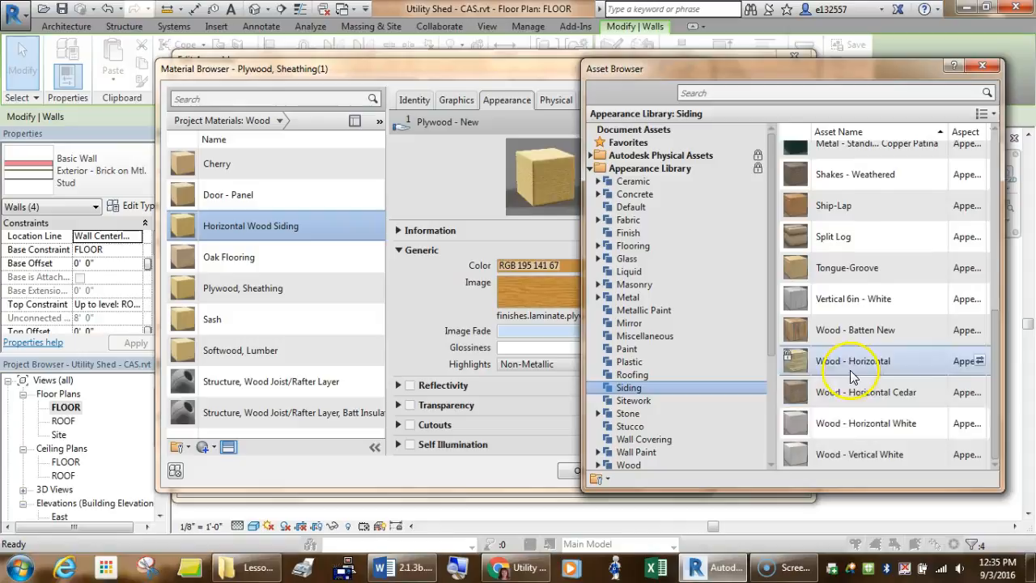
Replace the Horizontal Wood Siding appearance with the Wood - Horizontal Cedar asset and apply the material to the Finish 1 layer.
{"action": "left_click", "coordinate": [859, 466]}
{"action": "left_click", "coordinate": [797, 361]}
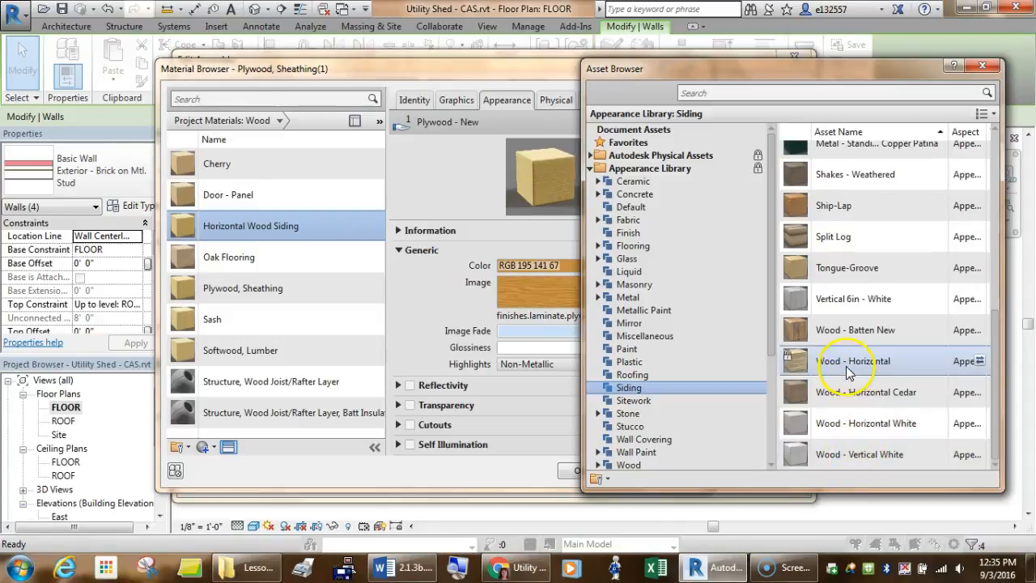
{"action": "left_click", "coordinate": [797, 391]}
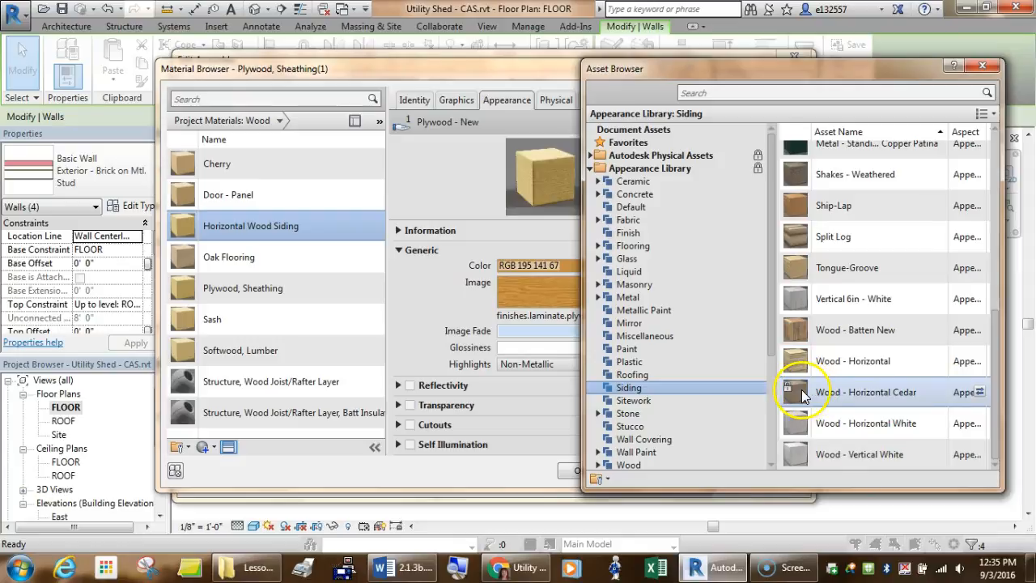
{"action": "left_click", "coordinate": [979, 393]}
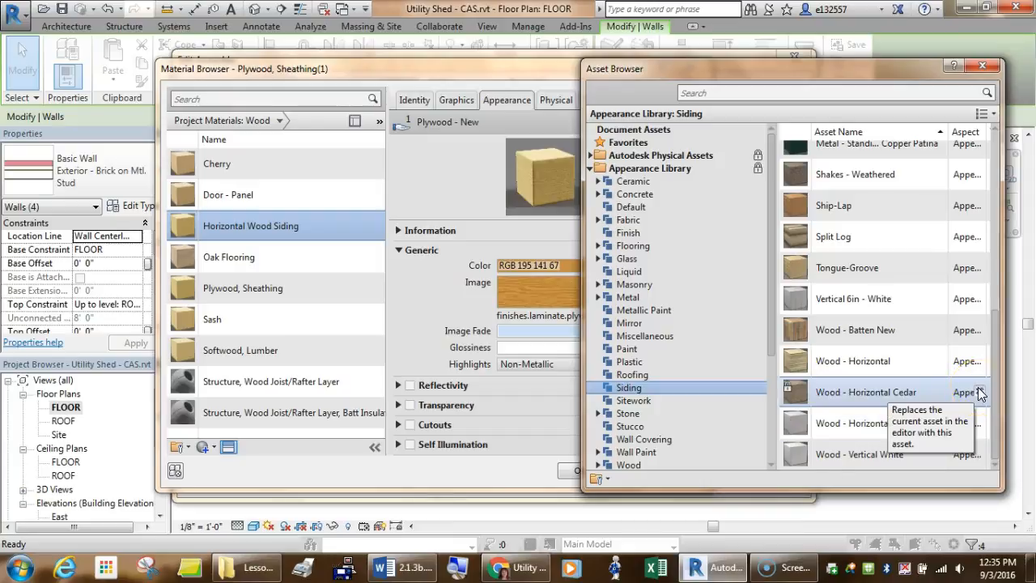
{"action": "left_click", "coordinate": [979, 393]}
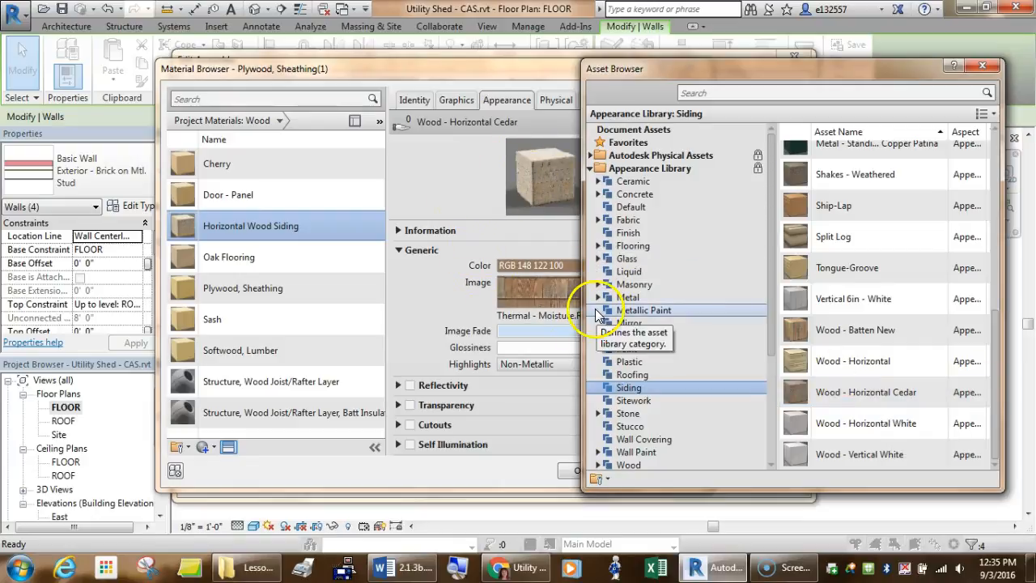
{"action": "left_click", "coordinate": [994, 132]}
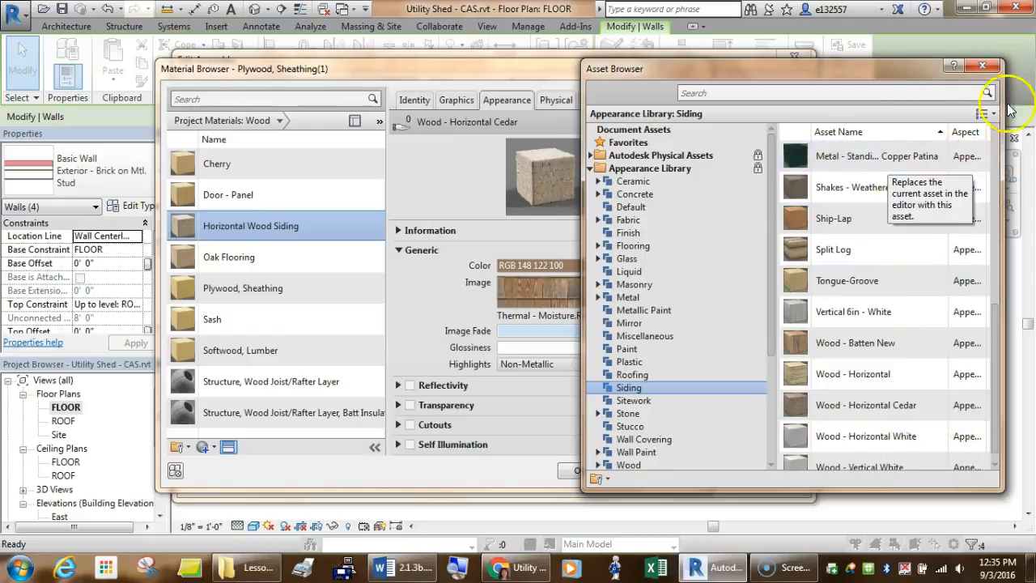
{"action": "left_click", "coordinate": [983, 64]}
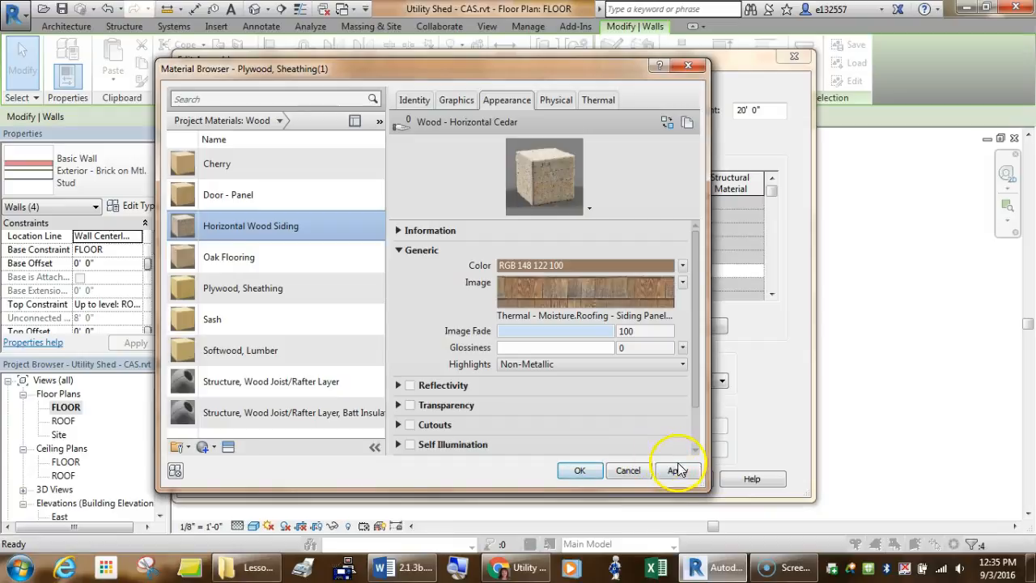
{"action": "left_click", "coordinate": [668, 471]}
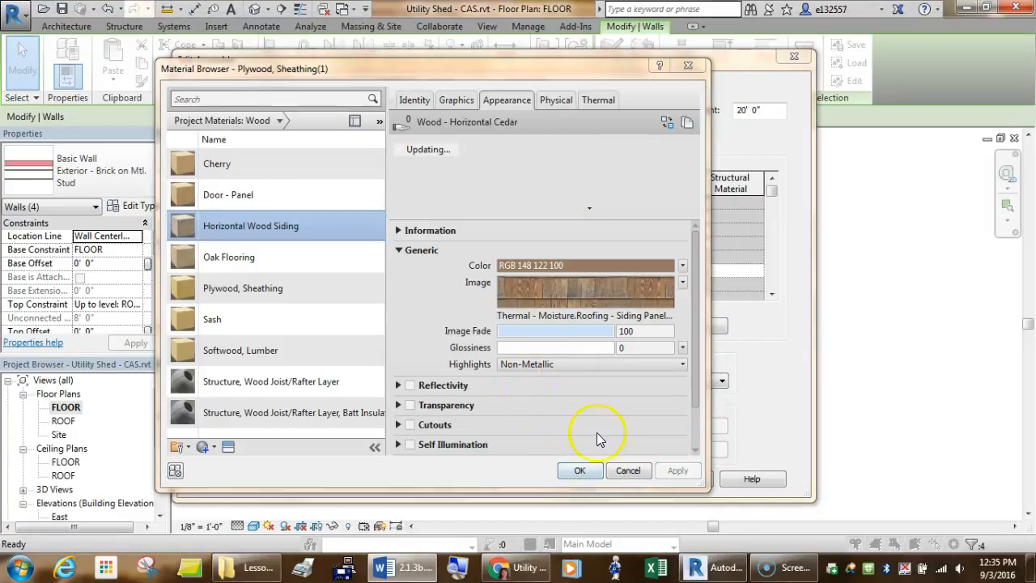
{"action": "left_click", "coordinate": [580, 470]}
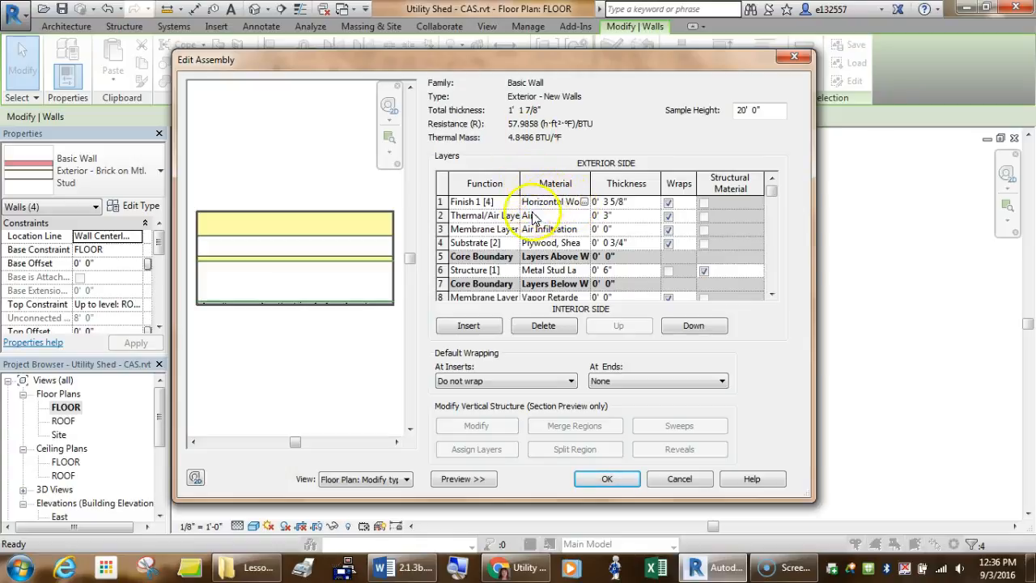
Set the thickness of the exterior Finish 1 layer to 1/2".
{"action": "left_click", "coordinate": [23, 528]}
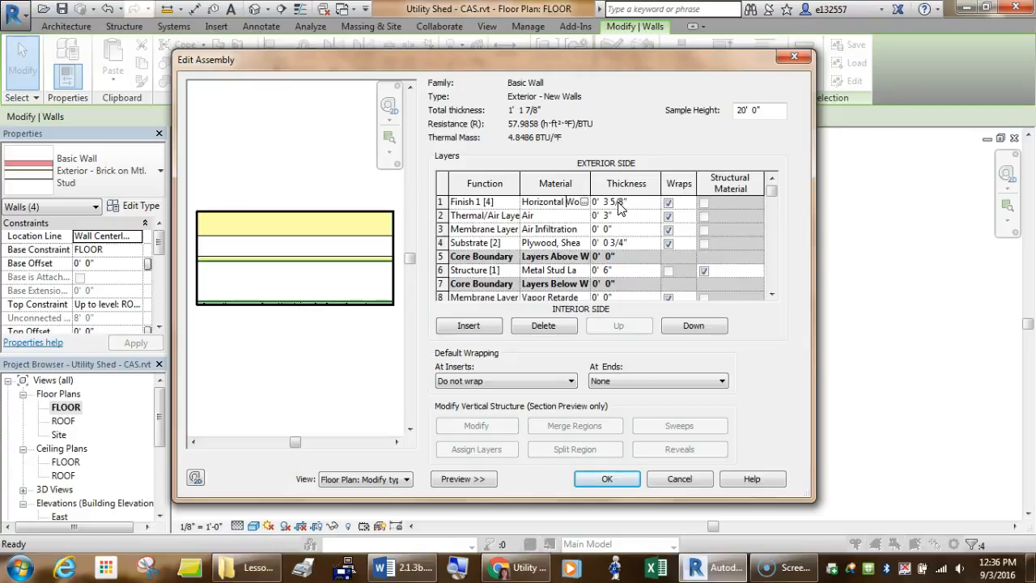
{"action": "left_click_drag", "start_coordinate": [619, 203], "coordinate": [591, 199]}
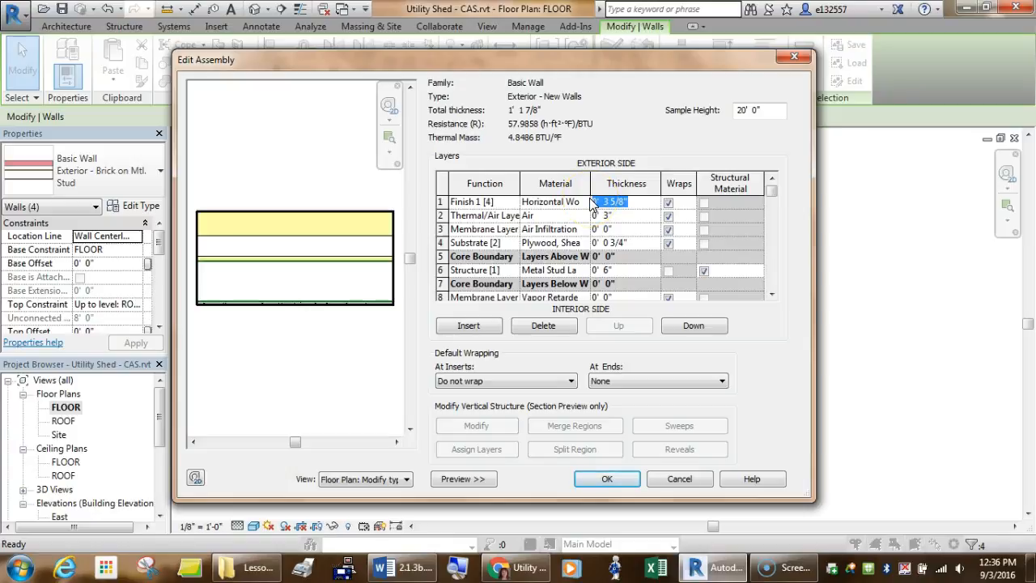
{"action": "left_click", "coordinate": [680, 241]}
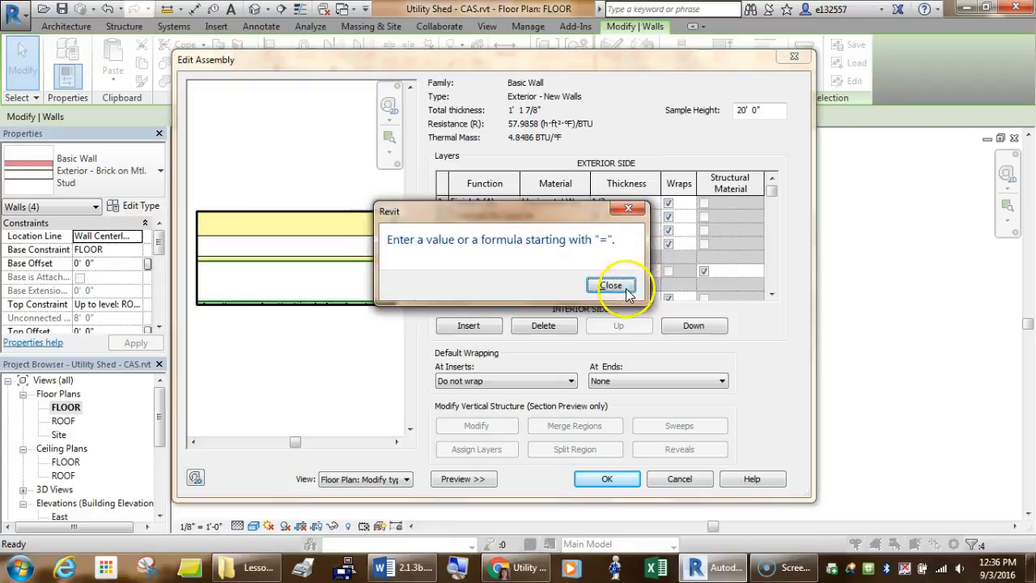
{"action": "left_click", "coordinate": [613, 283]}
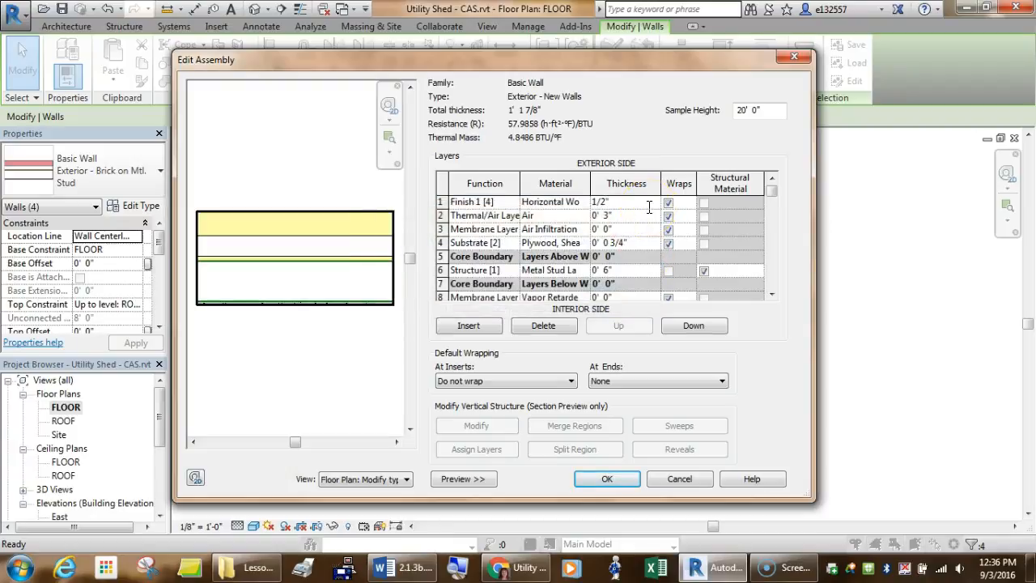
{"action": "key", "text": "Tab"}
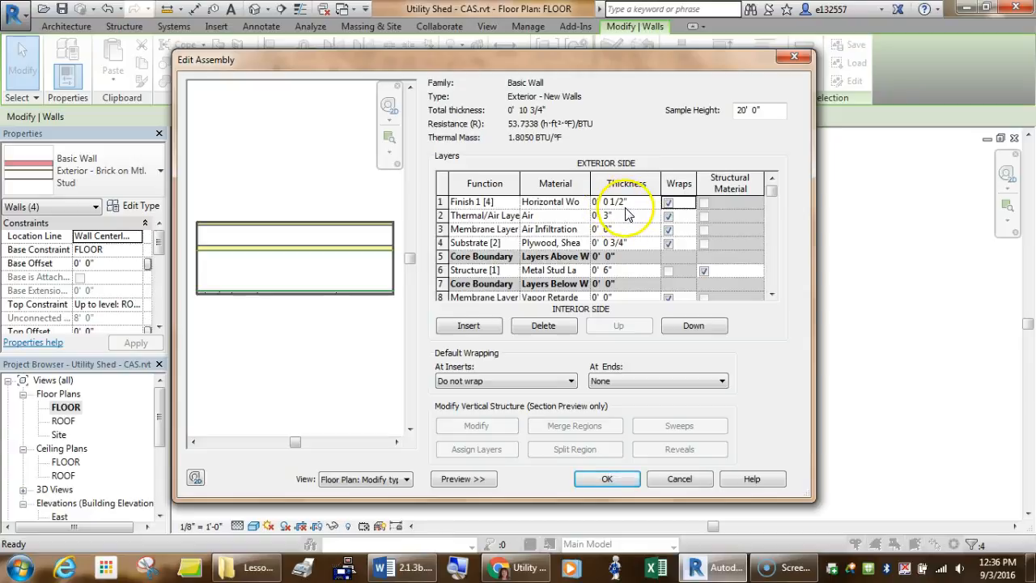
Enter .5 as the thickness of the exterior Finish 1 layer.
{"action": "left_click", "coordinate": [633, 203]}
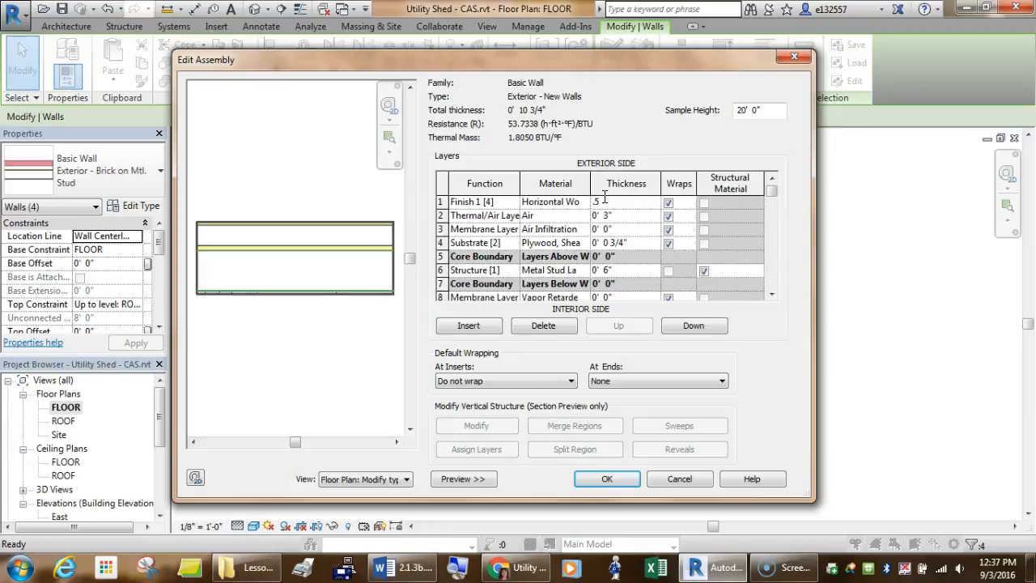
{"action": "type", "text": ".5"}
{"action": "key", "text": "Tab"}
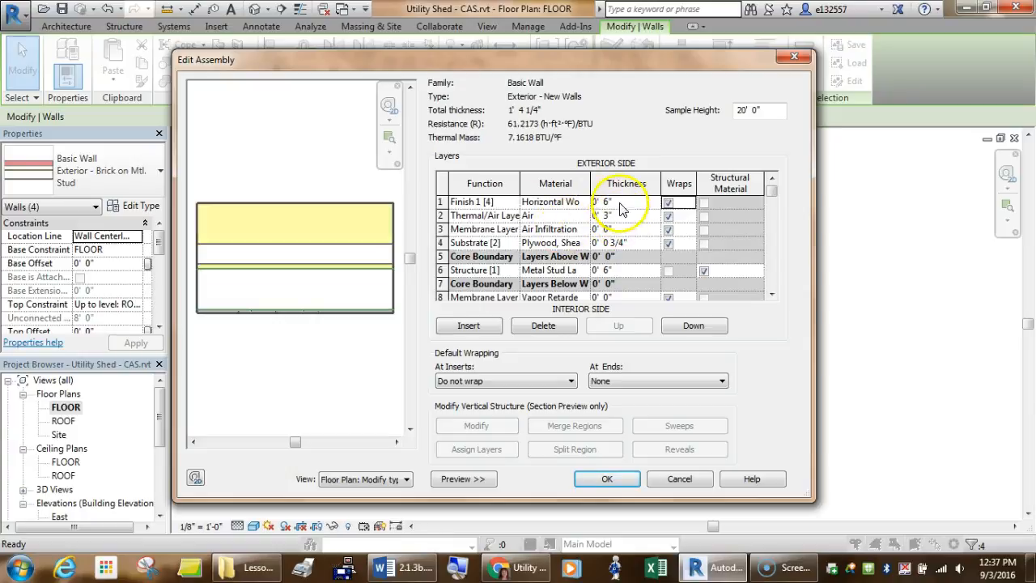
Correct the thickness of the exterior Finish 1 layer to 0' 0 1/2".
{"action": "left_click", "coordinate": [620, 202]}
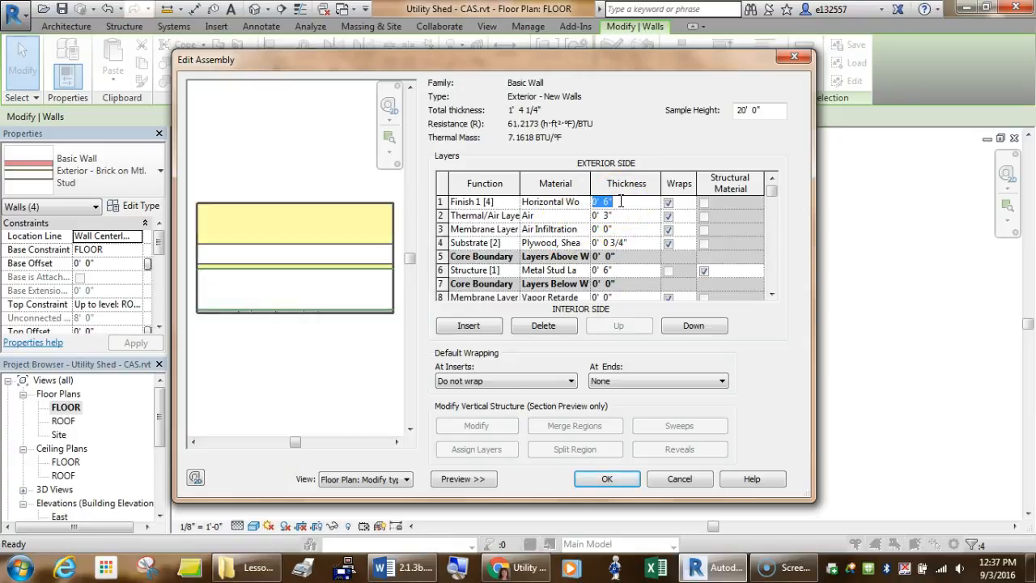
{"action": "key", "text": "Tab"}
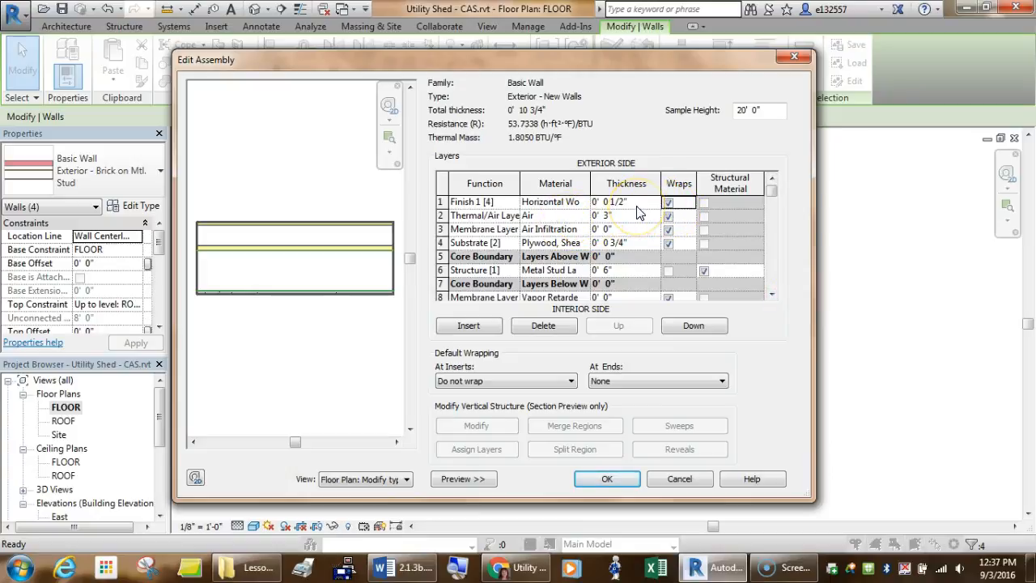
{"action": "left_click", "coordinate": [27, 527]}
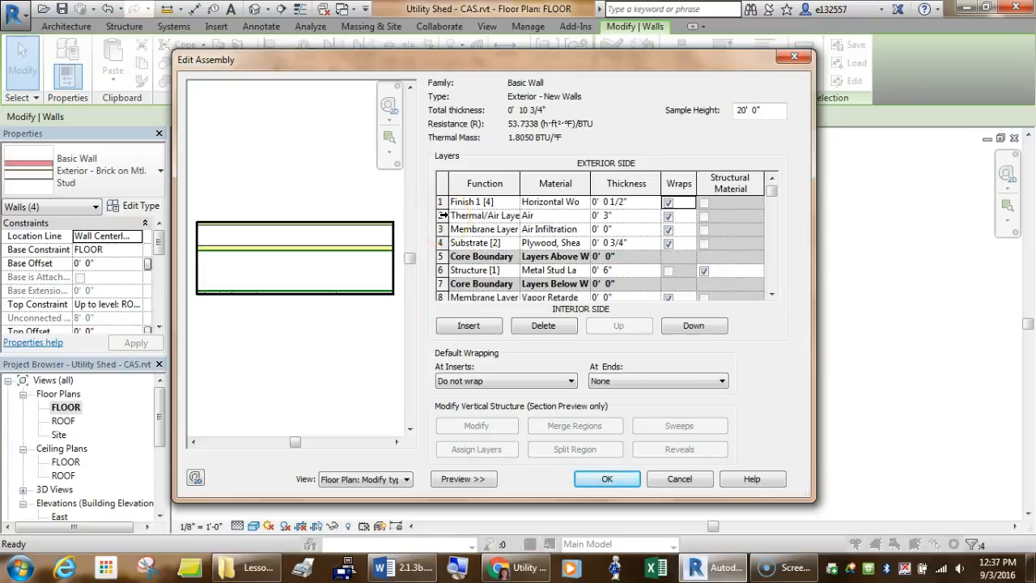
Delete the Thermal/Air Layer from the wall assembly and apply the edited Exterior - New Walls type to the selected walls.
{"action": "left_click", "coordinate": [443, 216]}
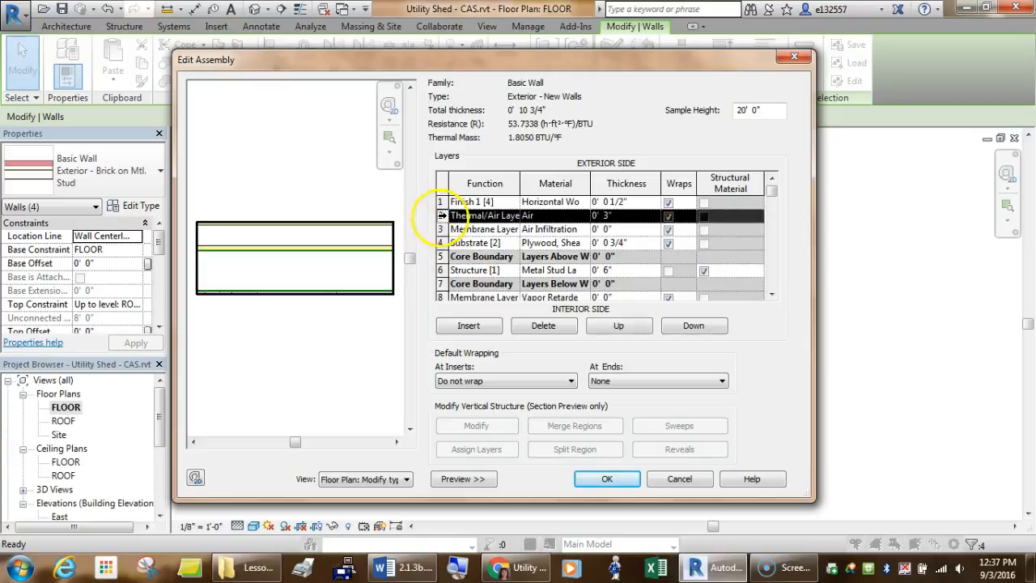
{"action": "left_click", "coordinate": [449, 229]}
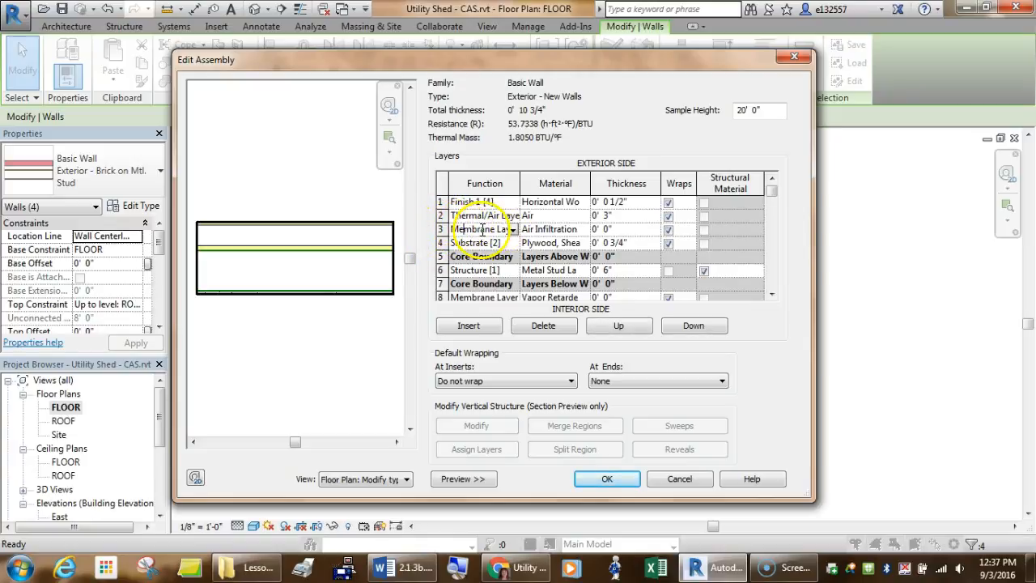
{"action": "left_click", "coordinate": [441, 215]}
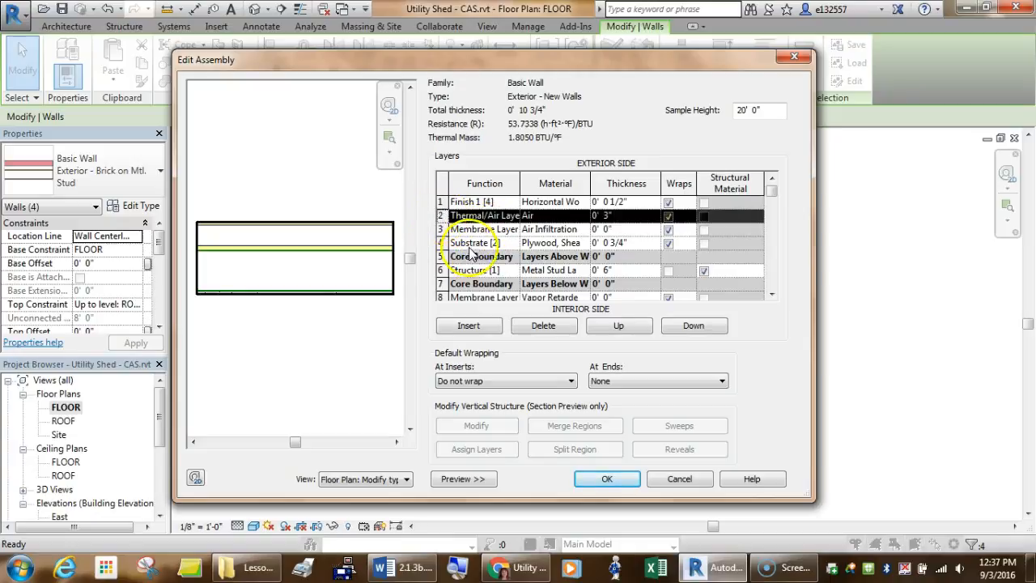
{"action": "left_click", "coordinate": [541, 328]}
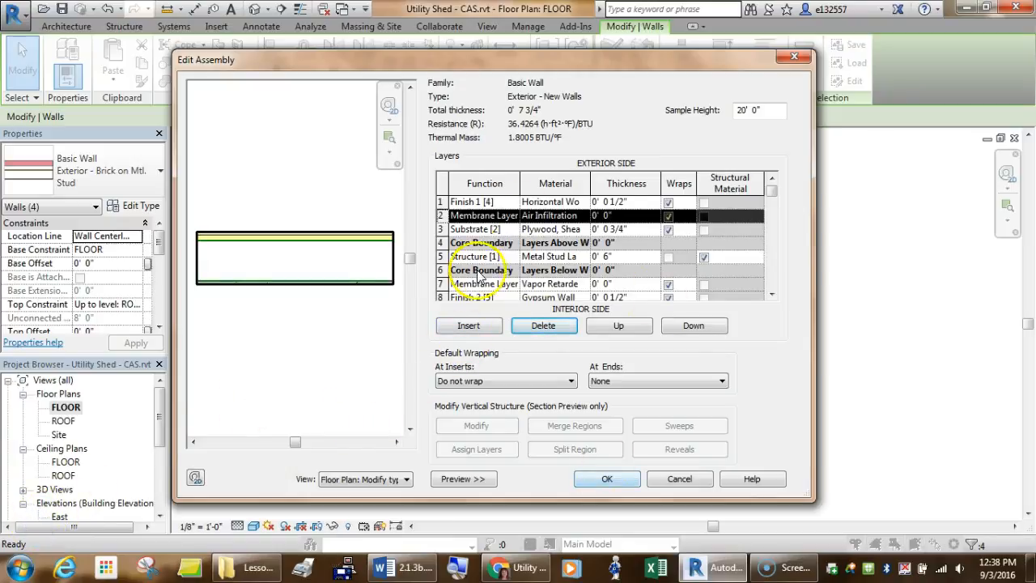
{"action": "left_click", "coordinate": [609, 479]}
{"action": "left_click", "coordinate": [588, 479]}
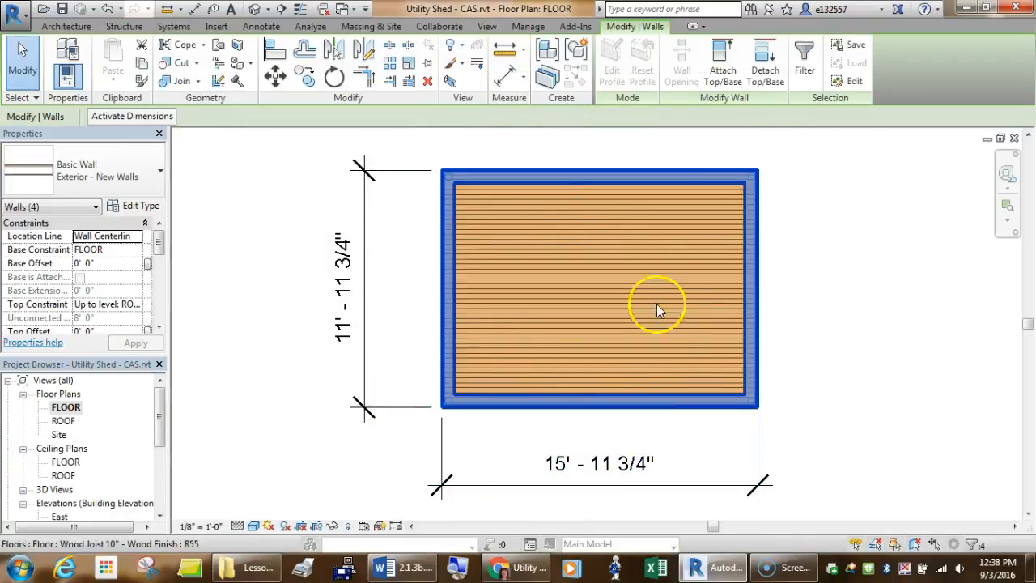
{"action": "left_click", "coordinate": [815, 300]}
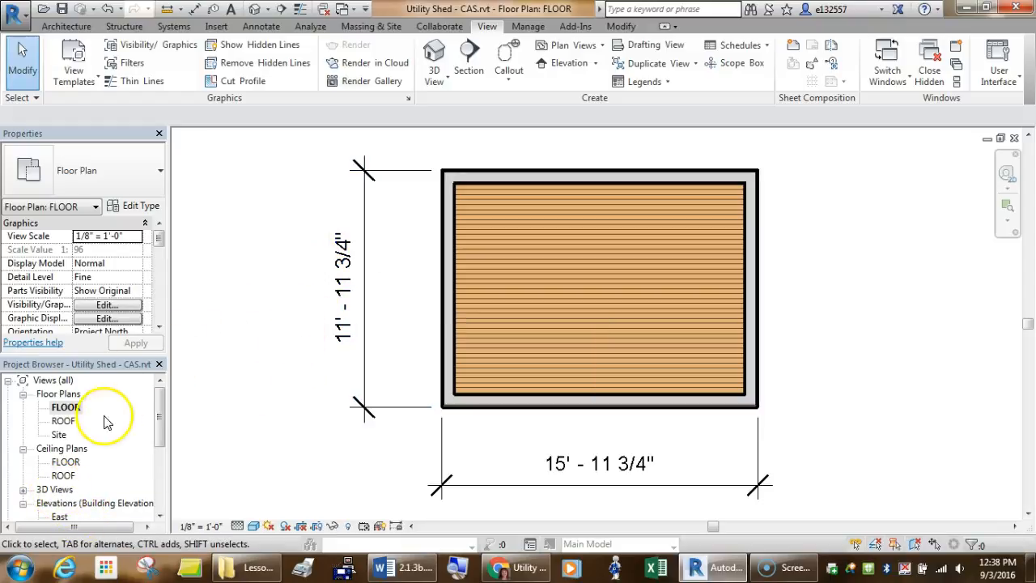
Open the {3D} view of the shed and set its visual style to Realistic.
{"action": "left_click", "coordinate": [22, 489]}
{"action": "left_click", "coordinate": [60, 502]}
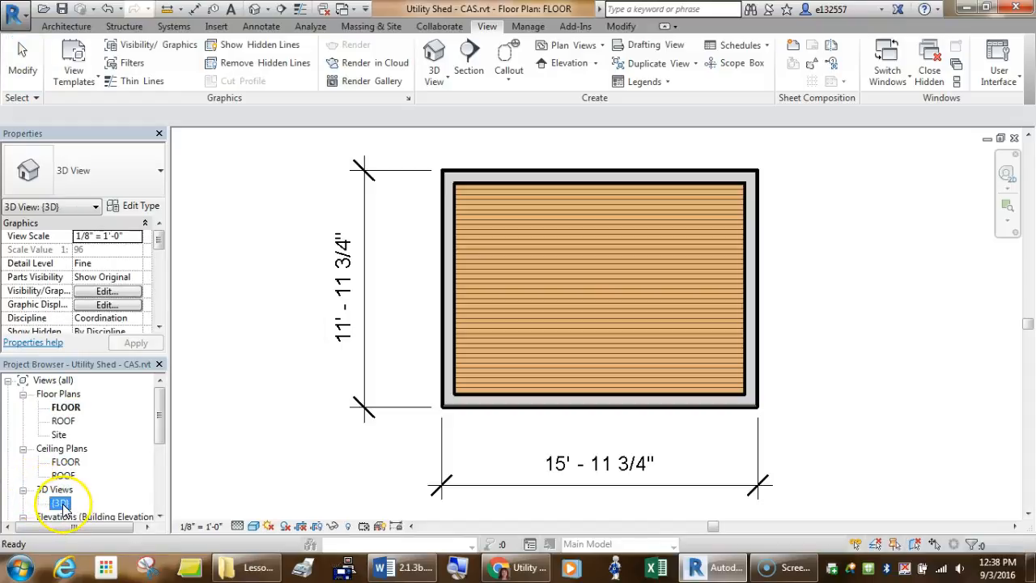
{"action": "double_click", "coordinate": [62, 503]}
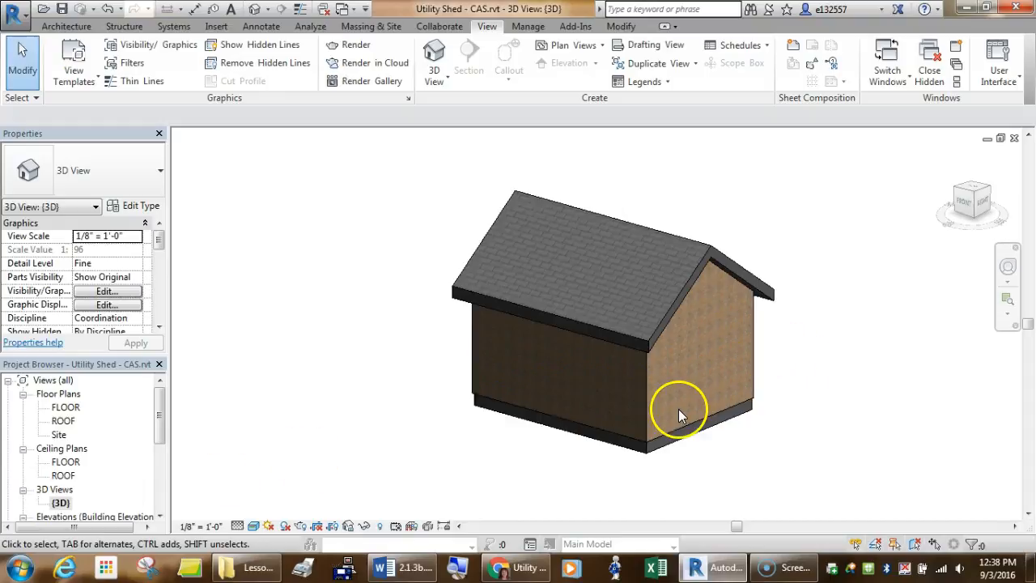
{"action": "scroll", "coordinate": [678, 408], "scroll_direction": "up", "scroll_amount": 3}
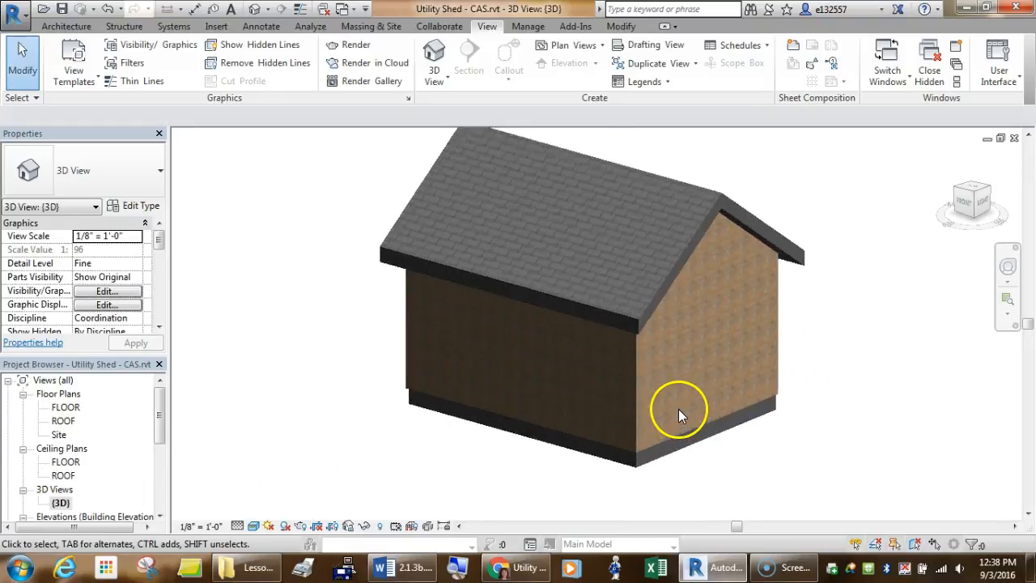
{"action": "left_click", "coordinate": [253, 526]}
{"action": "left_click", "coordinate": [271, 496]}
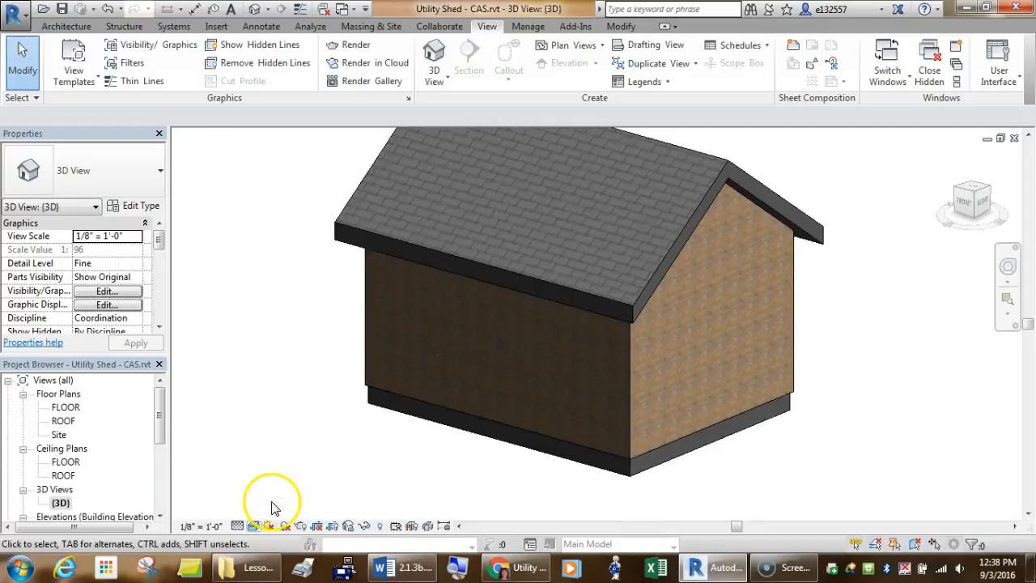
Compare the shed's siding in the Shaded and Realistic visual styles and examine the wood texture on the gable wall up close.
{"action": "left_click", "coordinate": [253, 526]}
{"action": "left_click", "coordinate": [270, 464]}
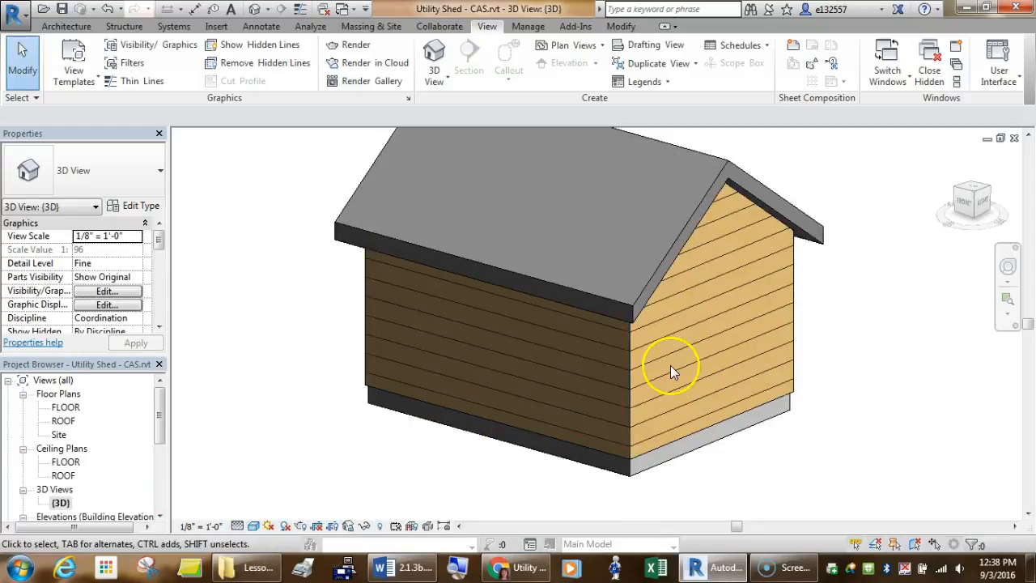
{"action": "left_click", "coordinate": [253, 526]}
{"action": "left_click", "coordinate": [271, 498]}
{"action": "scroll", "coordinate": [729, 415], "scroll_direction": "up", "scroll_amount": 6}
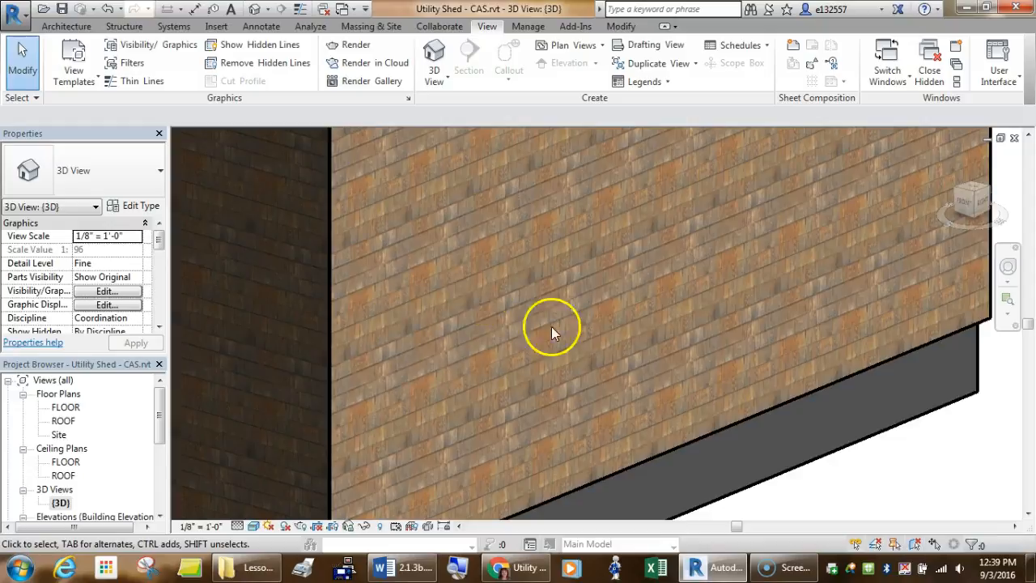
{"action": "scroll", "coordinate": [435, 427], "scroll_direction": "up", "scroll_amount": 2}
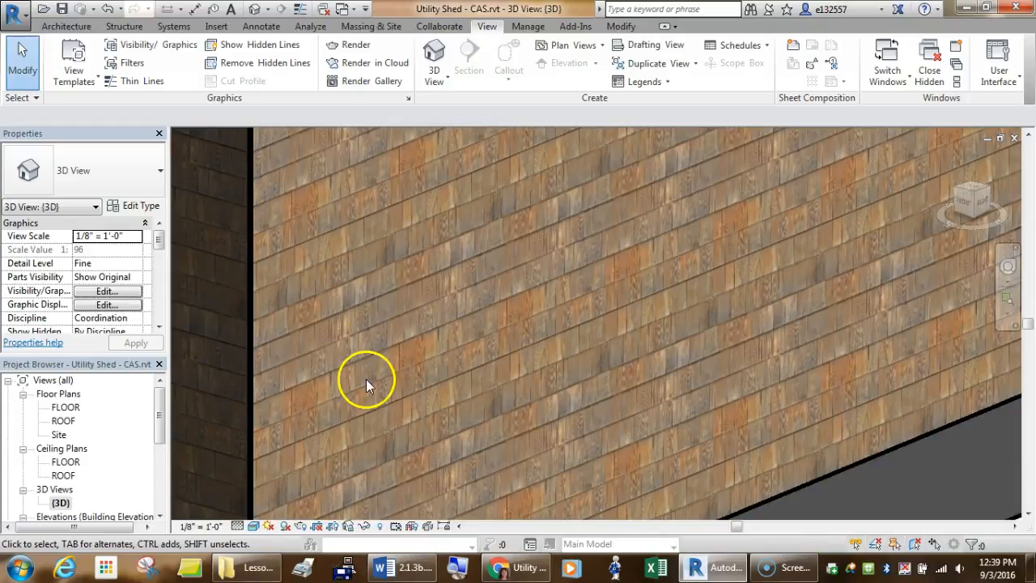
{"action": "scroll", "coordinate": [454, 415], "scroll_direction": "down", "scroll_amount": 5}
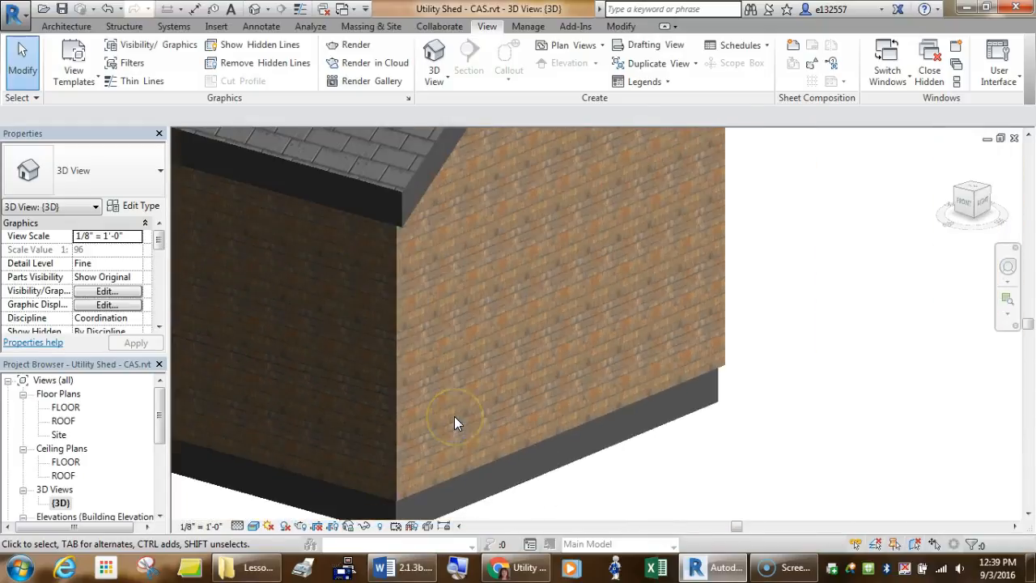
{"action": "scroll", "coordinate": [454, 416], "scroll_direction": "down", "scroll_amount": 2}
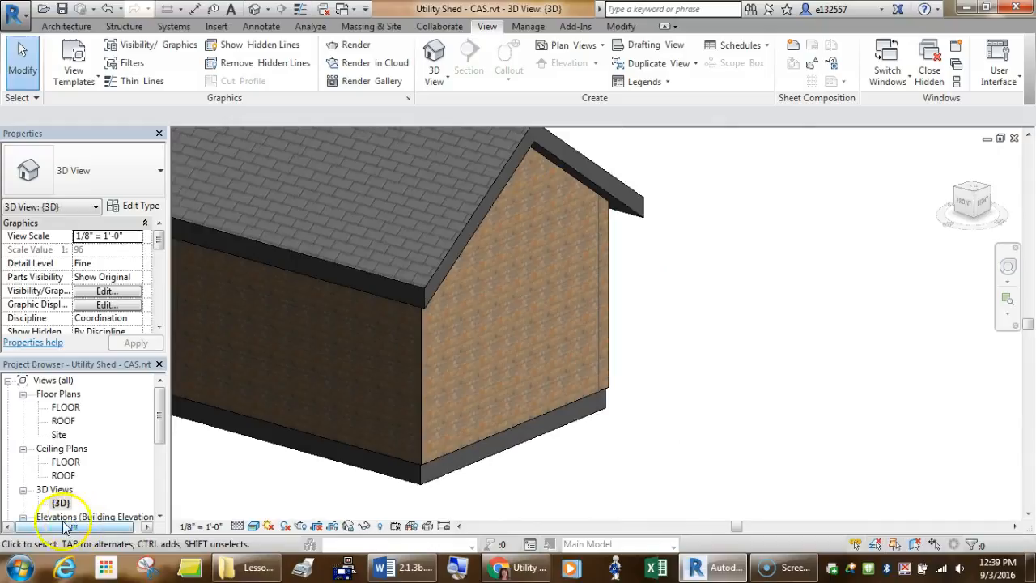